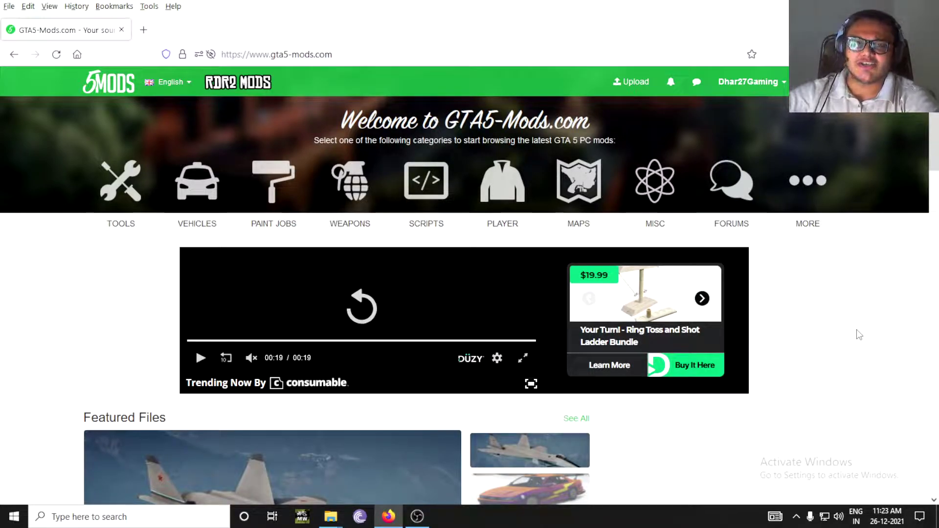
Search GTA5-Mods.com for "hilux" and browse the resulting vehicle mods.
click(803, 81)
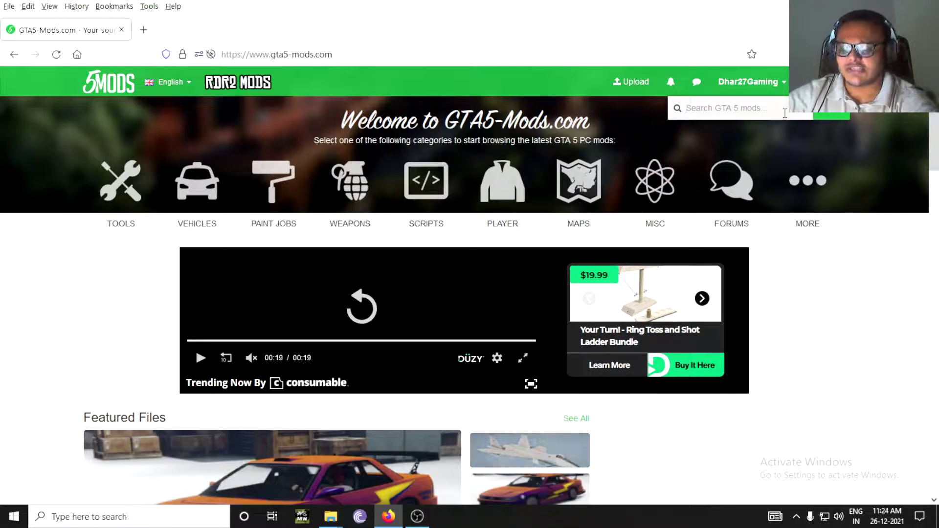
text(hil)
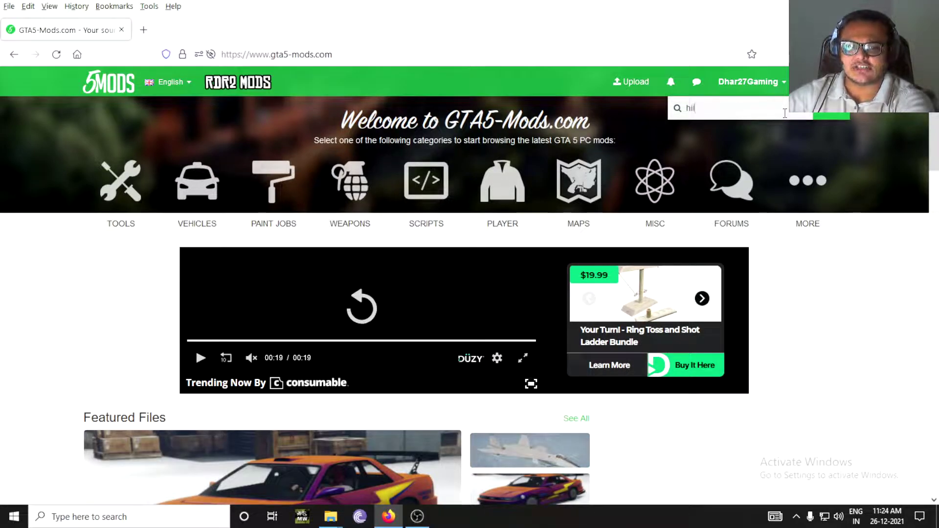
text(ux)
key(Return)
scroll(576, 219, down, 3)
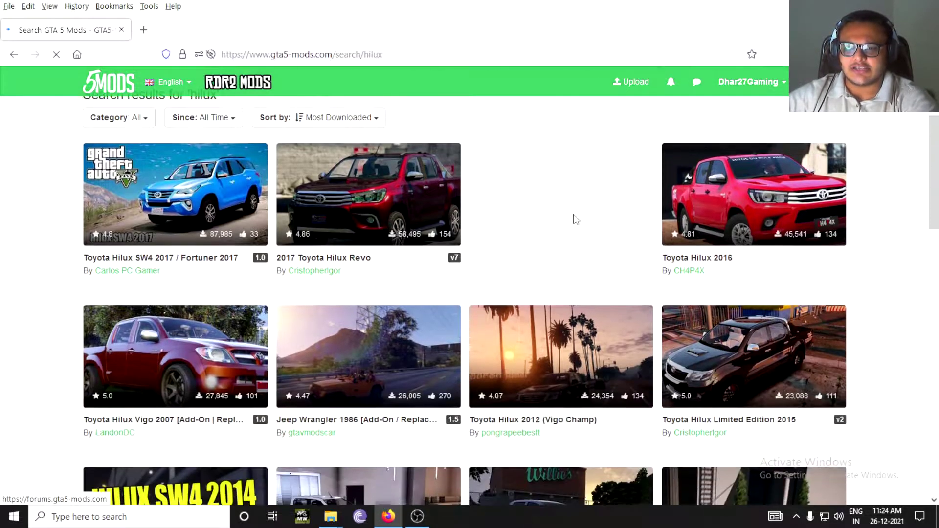
Open the Toyota Hilux SW4 2017 / Fortuner 2017 mod page and expand its full set of images and videos.
click(178, 316)
scroll(572, 256, down, 3)
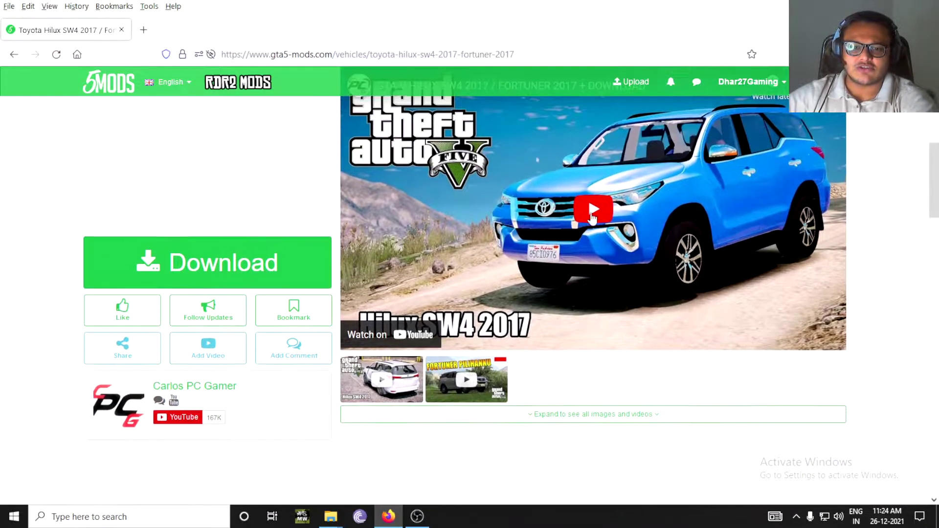
click(584, 412)
scroll(611, 343, down, 5)
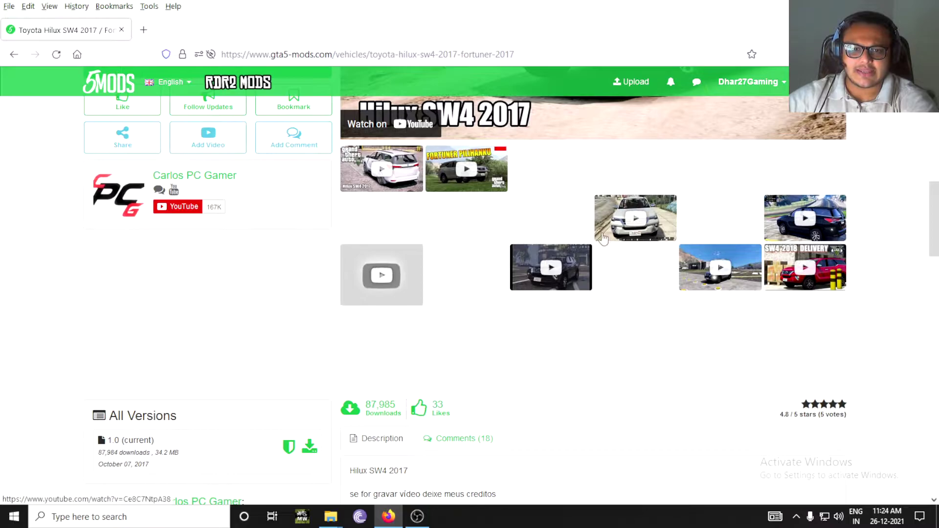
scroll(577, 184, up, 5)
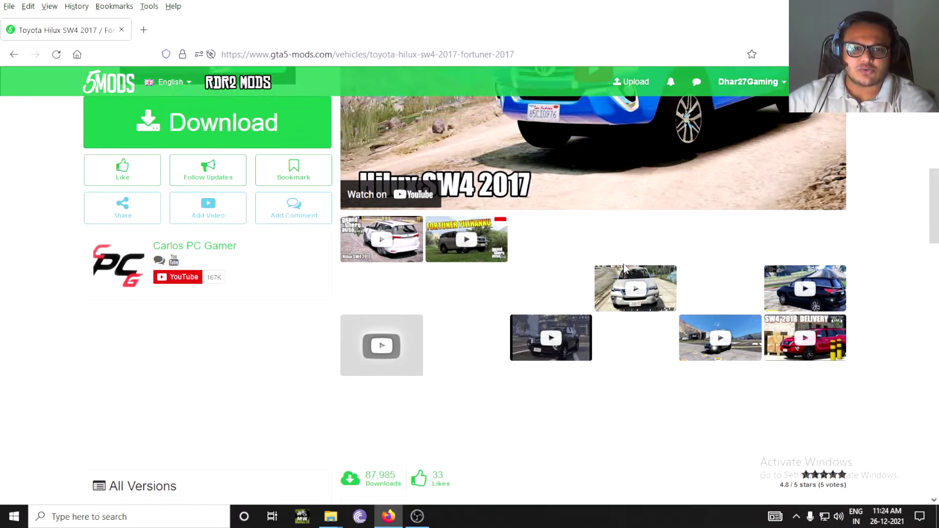
Download version 1.0 of the Toyota Hilux SW4 2017 mod and save the RAR archive in the GTMODS folder.
scroll(679, 279, down, 8)
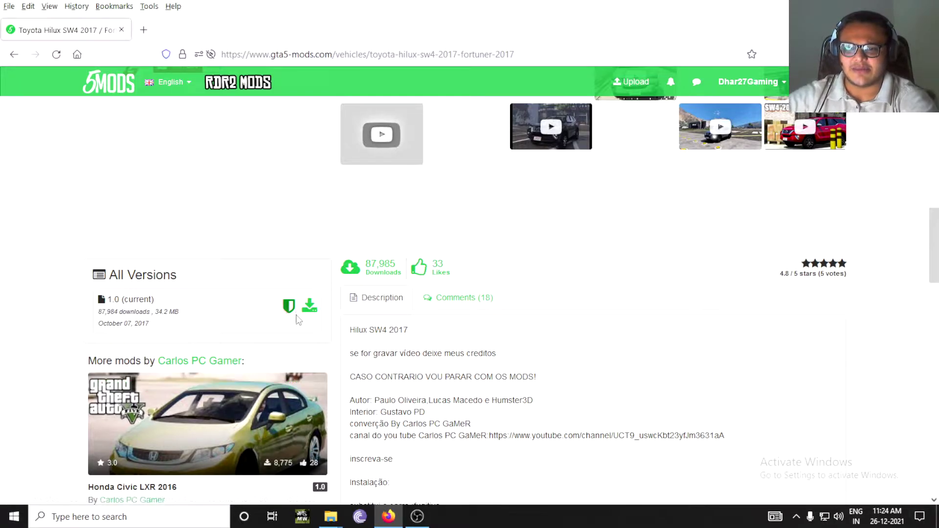
click(305, 313)
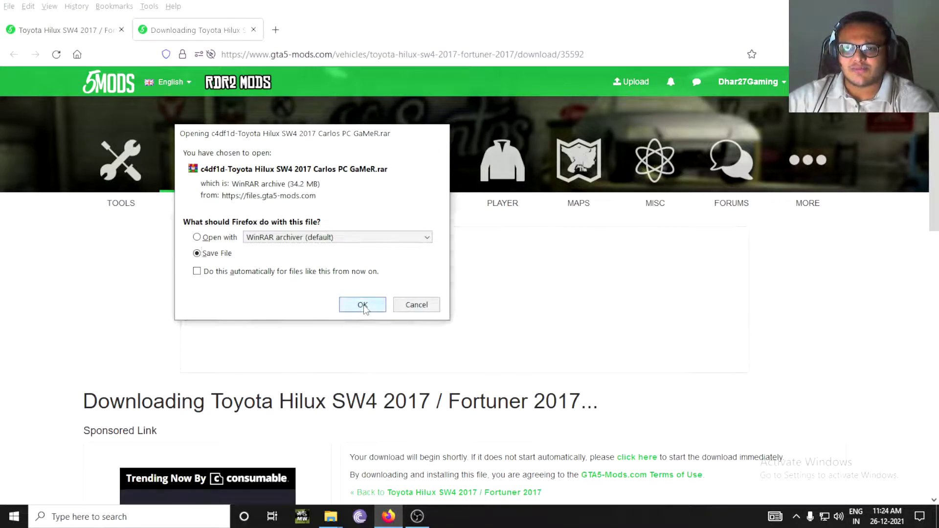
click(360, 306)
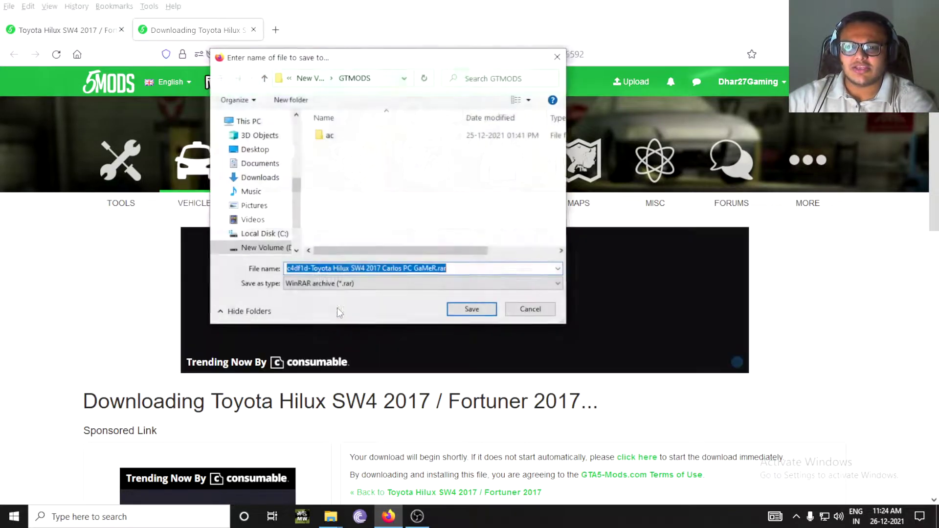
click(465, 310)
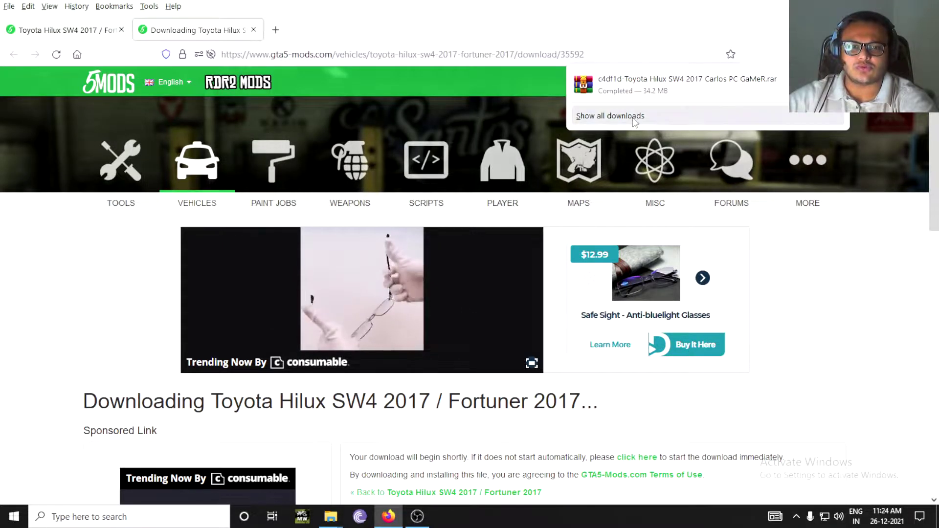
Clear the browser's full downloads list and close the Library window.
click(606, 115)
click(366, 187)
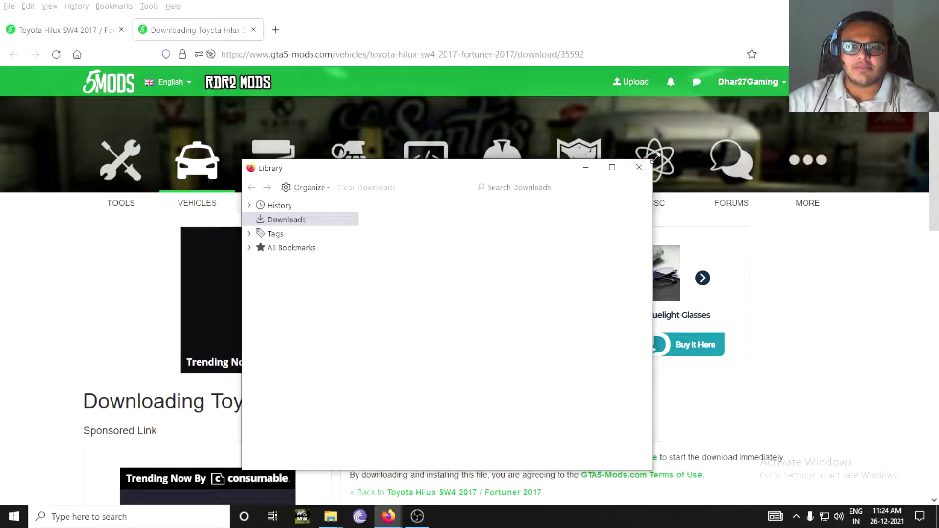
click(639, 167)
Switch to File Explorer and arrange the two GTAV folder windows side by side.
key(alt+Tab)
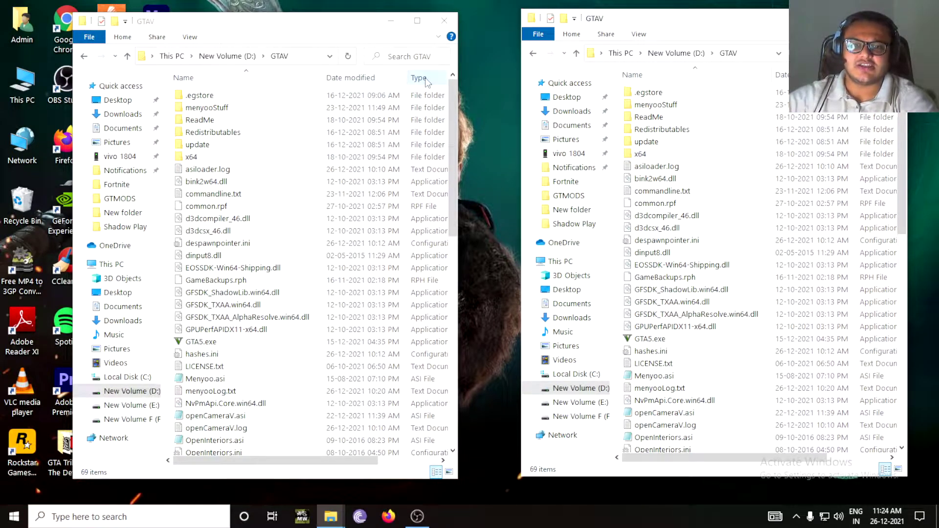
drag(306, 30, 325, 31)
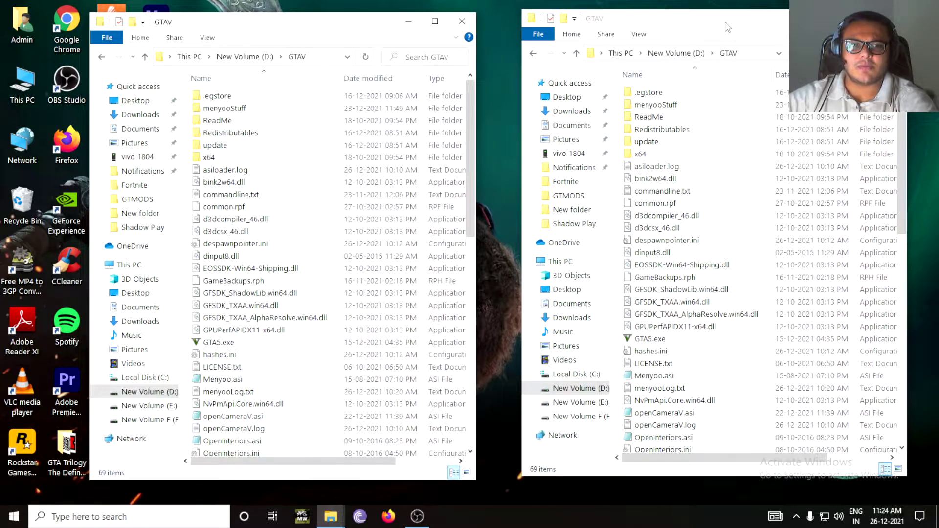
drag(726, 29, 738, 27)
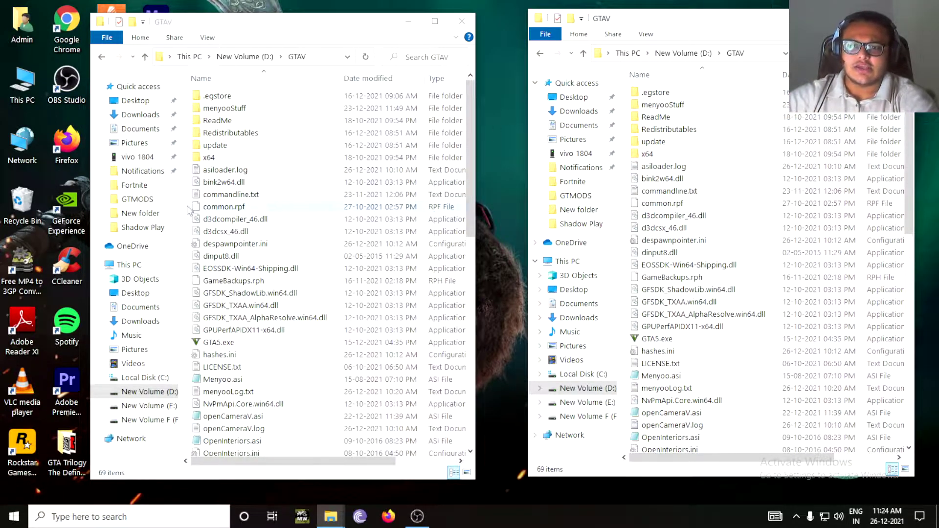
scroll(242, 174, down, 3)
scroll(240, 172, up, 3)
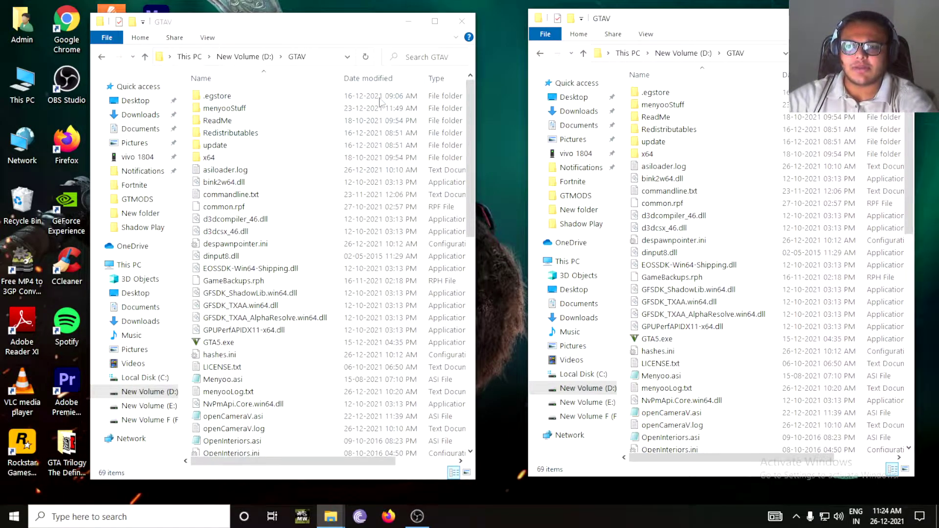
Create a new folder named mods inside the GTAV folder.
click(323, 40)
right_click(321, 27)
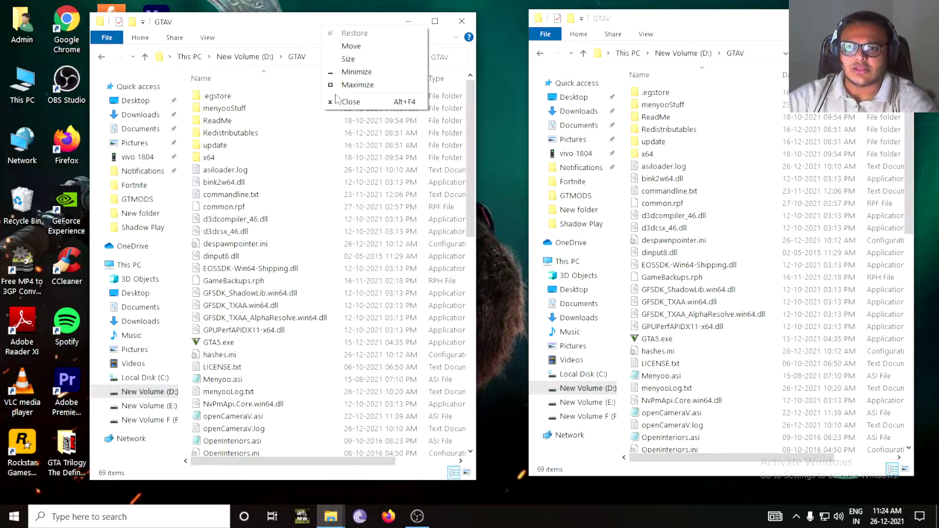
right_click(318, 237)
mouse_move(352, 384)
click(520, 228)
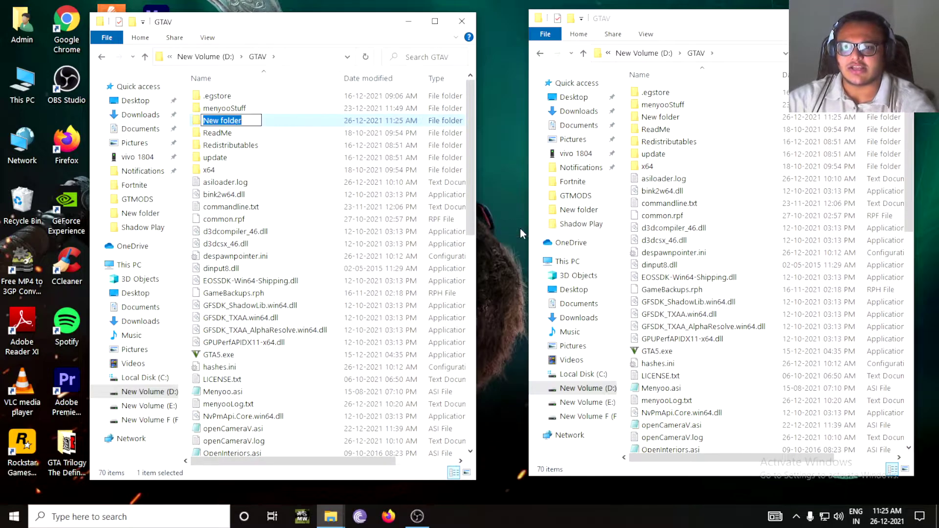
text(mods)
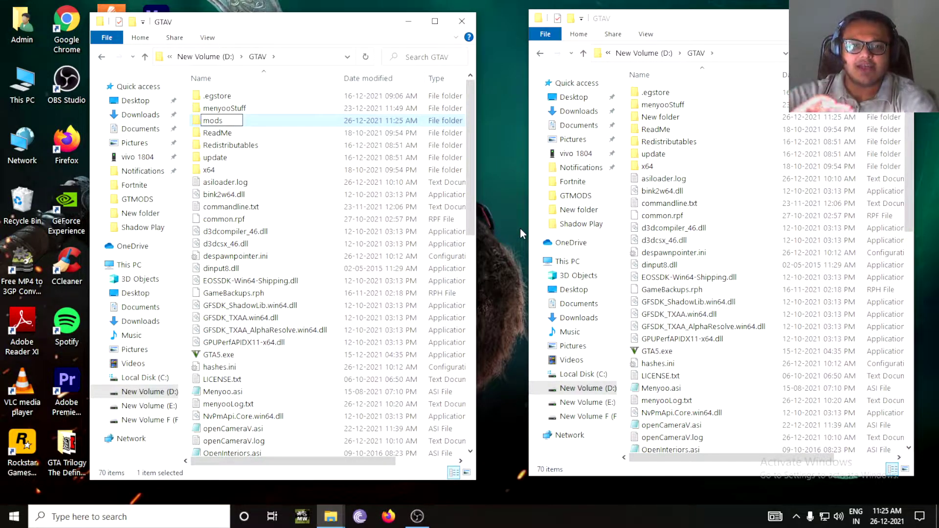
key(Return)
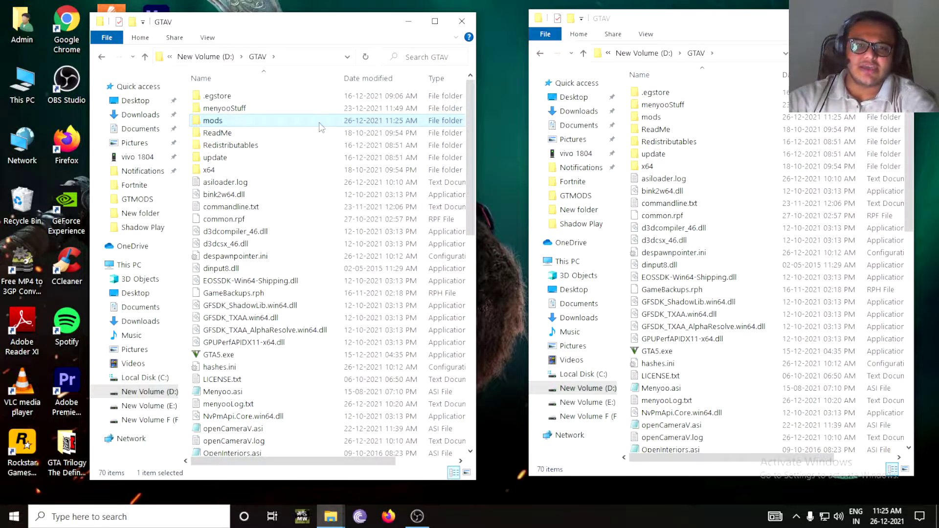
Look inside the GTAV update folder and check the folder's size in its properties.
double_click(638, 158)
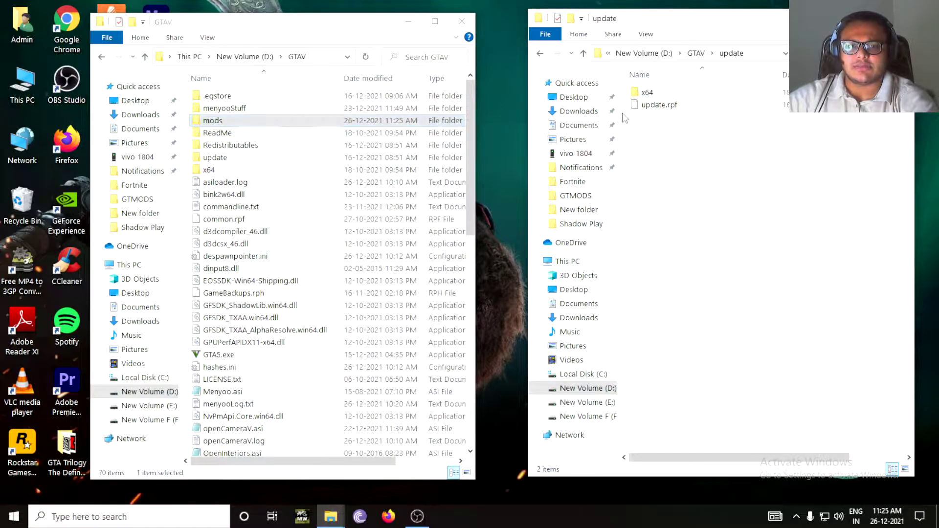
click(541, 54)
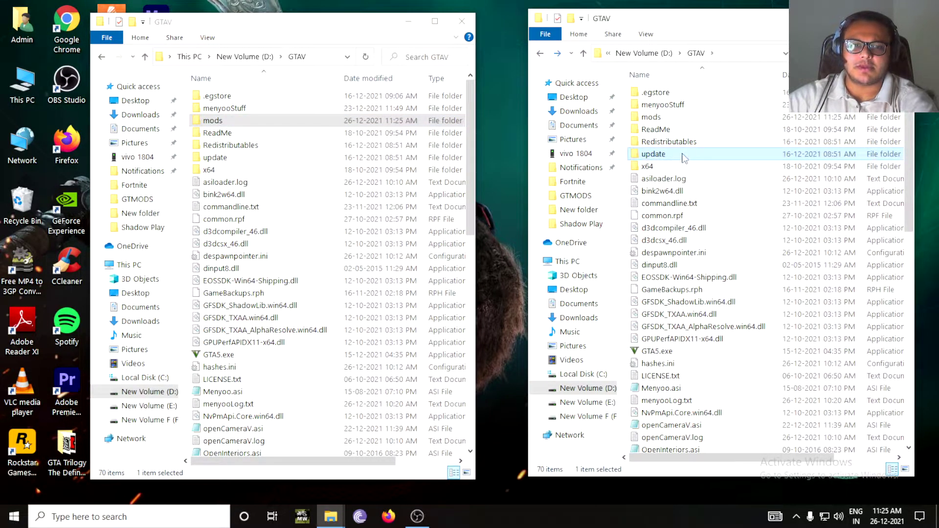
right_click(661, 156)
click(694, 484)
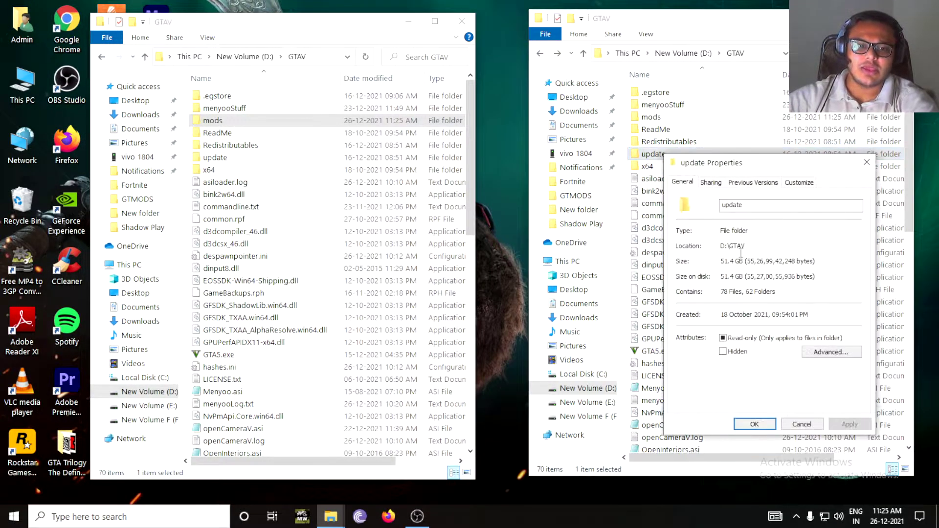
drag(731, 162, 356, 136)
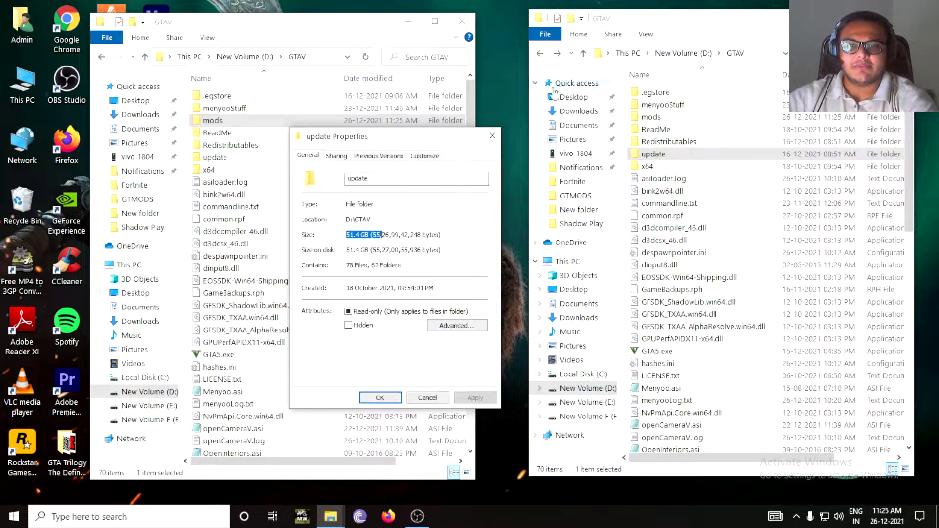
click(491, 136)
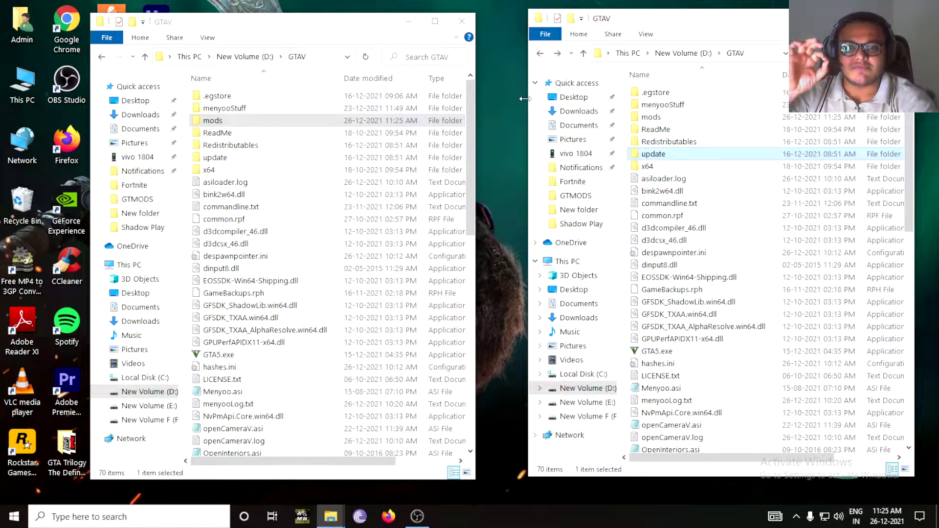
Open the mods folder and create a new folder named update inside it.
click(232, 121)
double_click(219, 122)
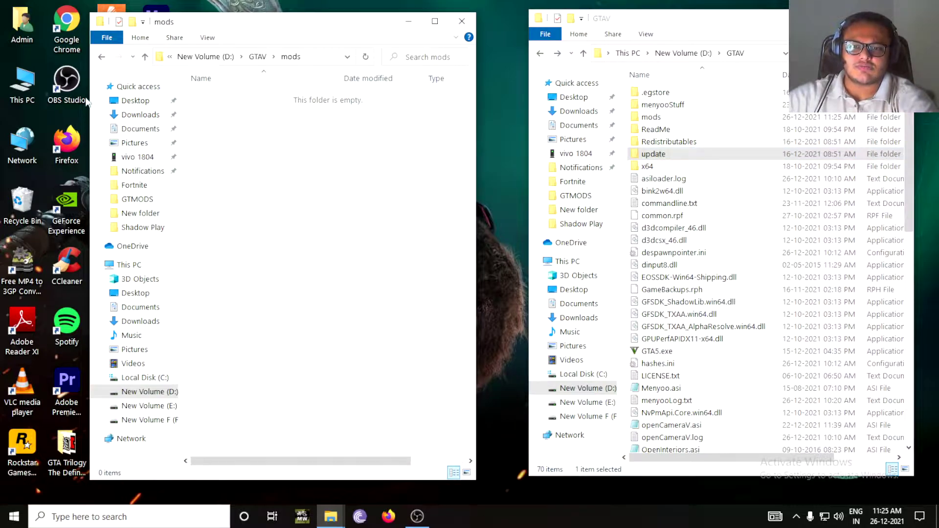
right_click(275, 217)
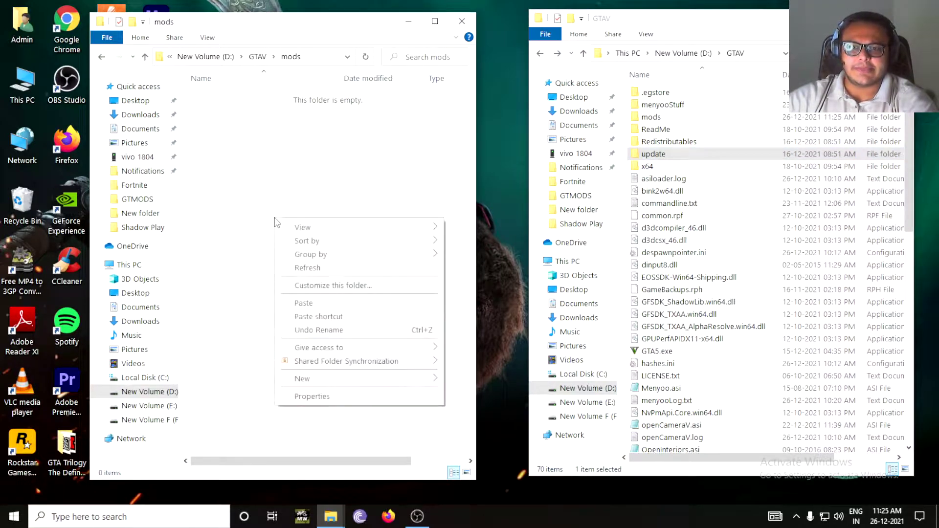
mouse_move(364, 378)
click(478, 225)
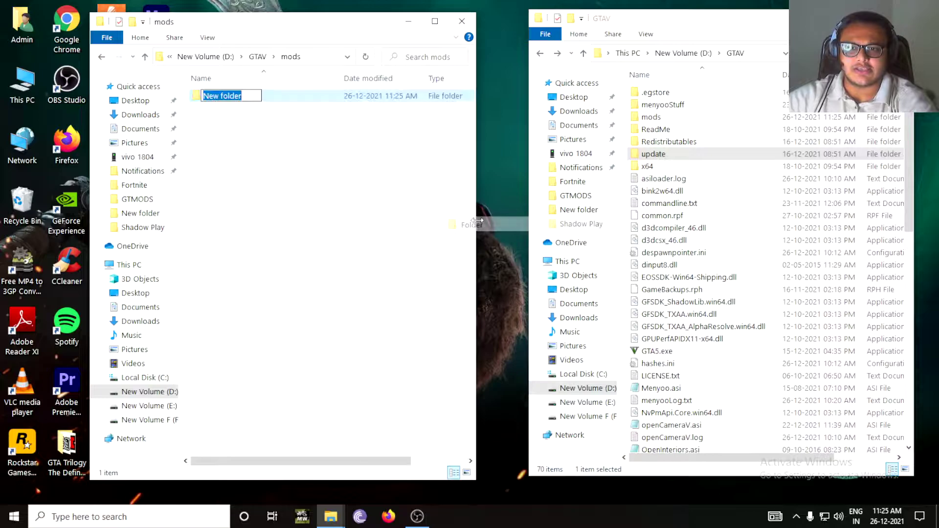
text(up)
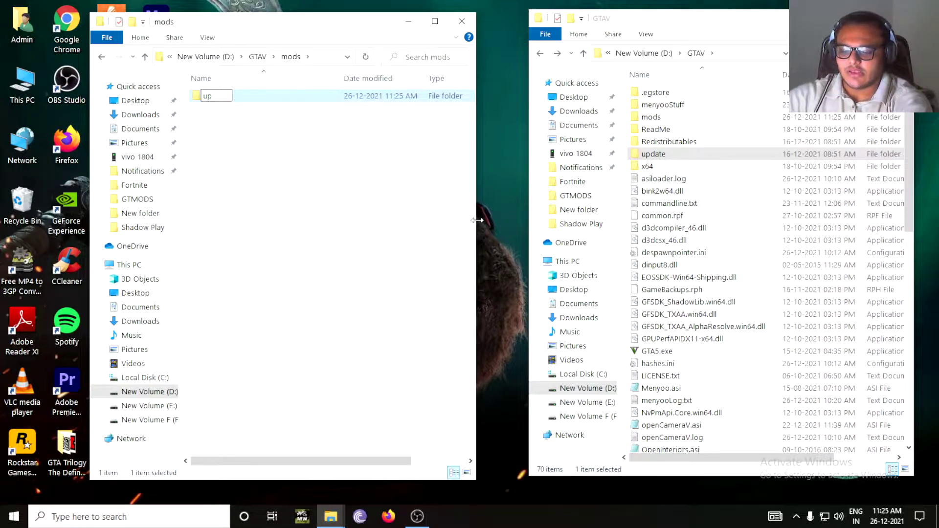
text(date)
key(Return)
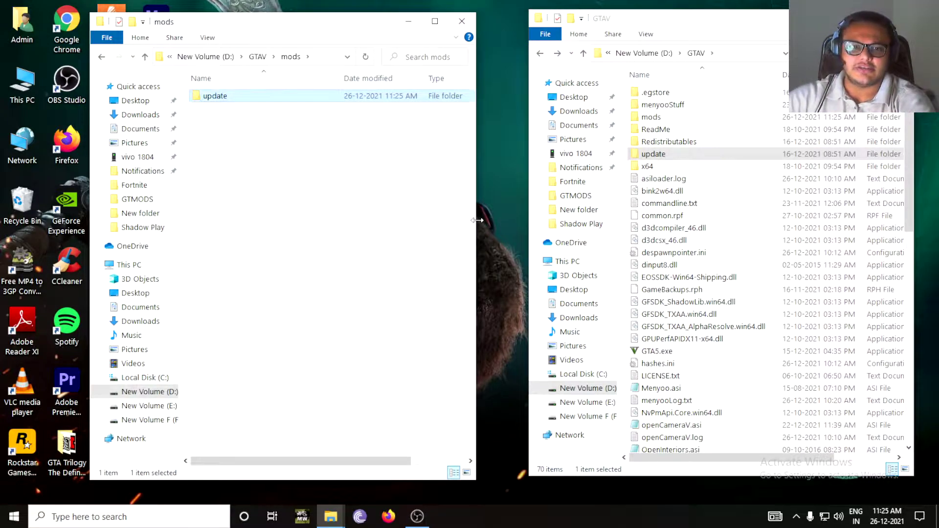
click(471, 296)
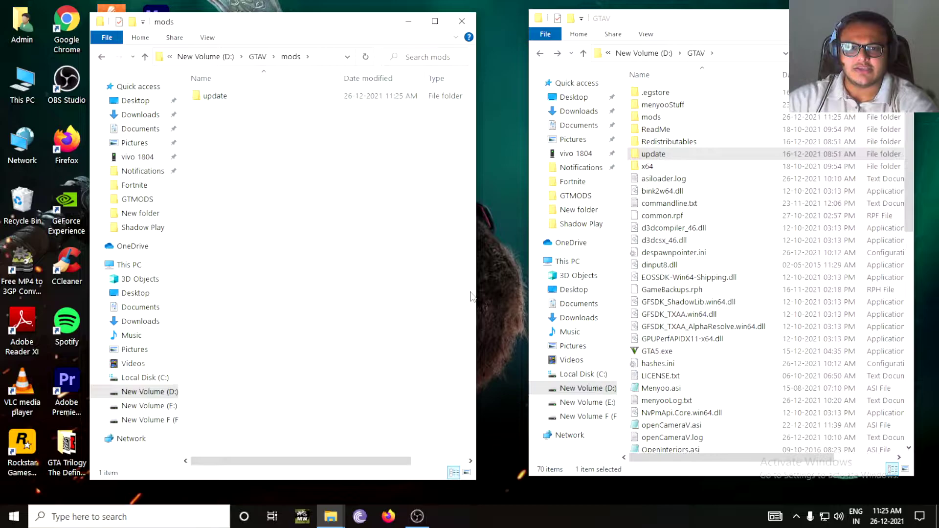
Copy update.rpf from the original GTAV update folder into the mods folder.
double_click(657, 156)
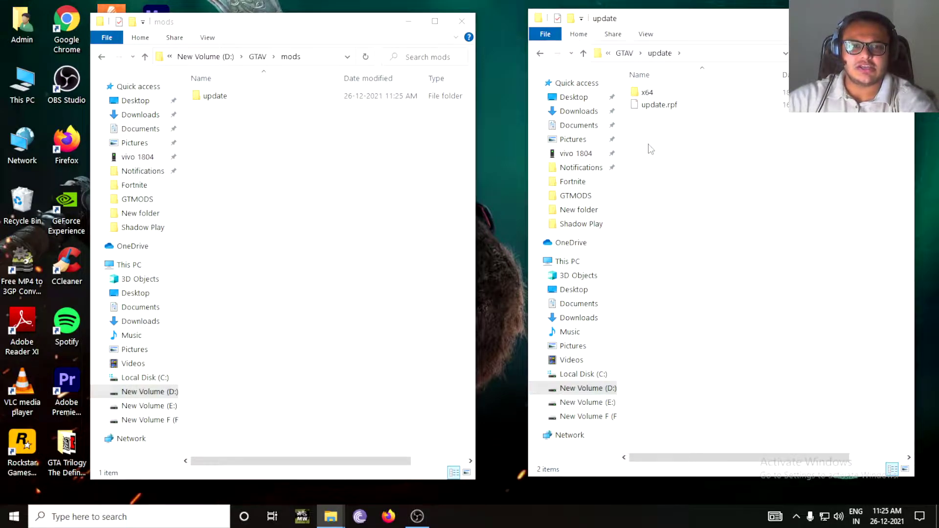
click(648, 111)
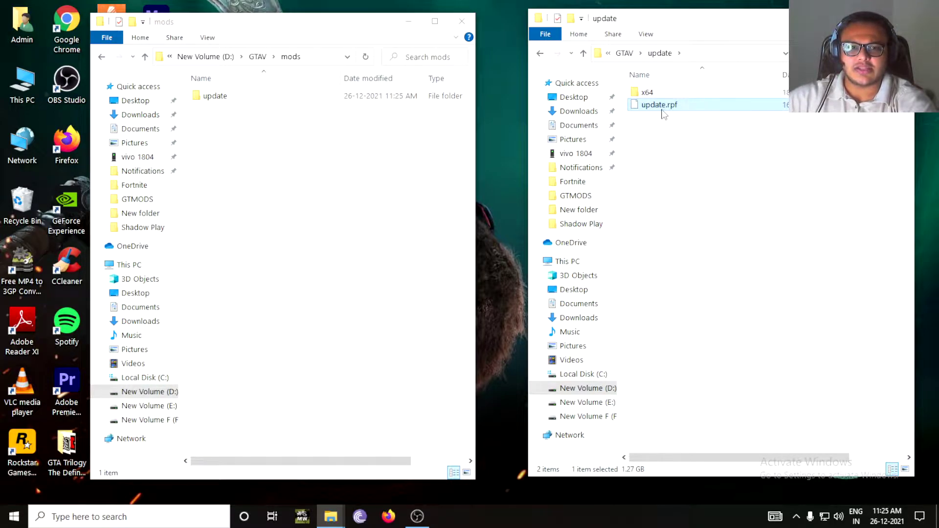
right_click(664, 113)
click(699, 274)
right_click(247, 158)
click(277, 242)
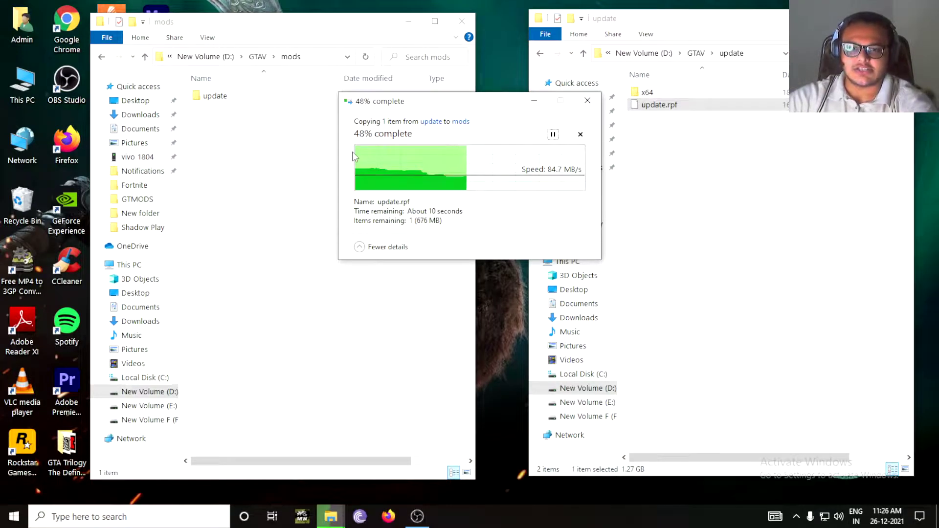
right_click(244, 165)
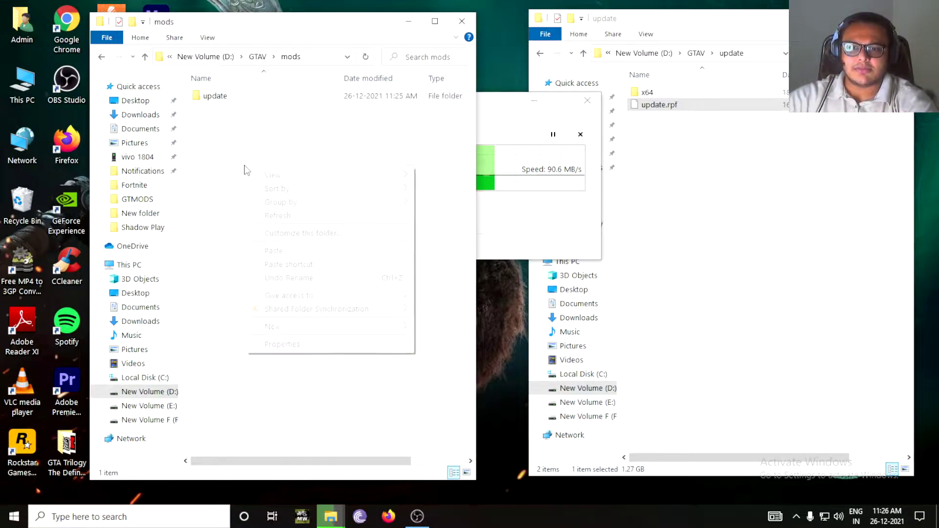
click(241, 134)
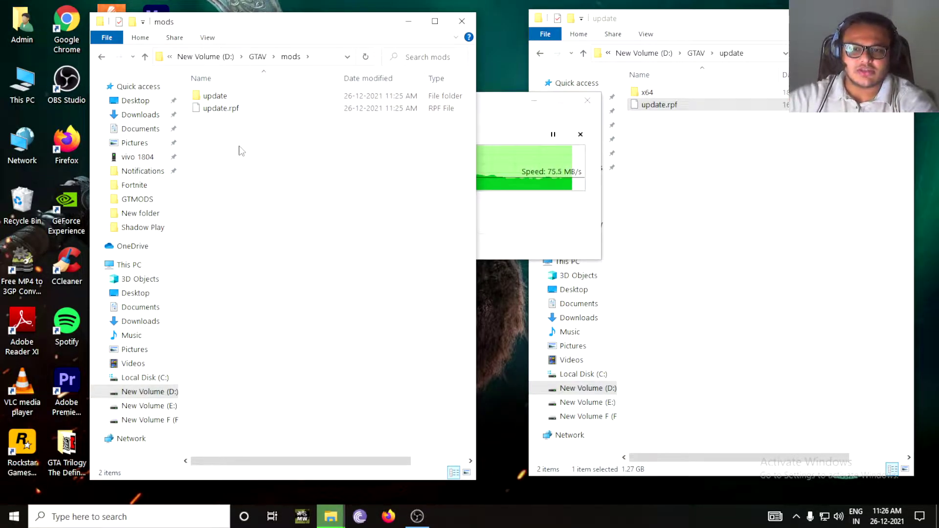
Move update.rpf into the update folder inside mods, and create an x64 folder beside it.
drag(233, 111, 229, 96)
double_click(229, 96)
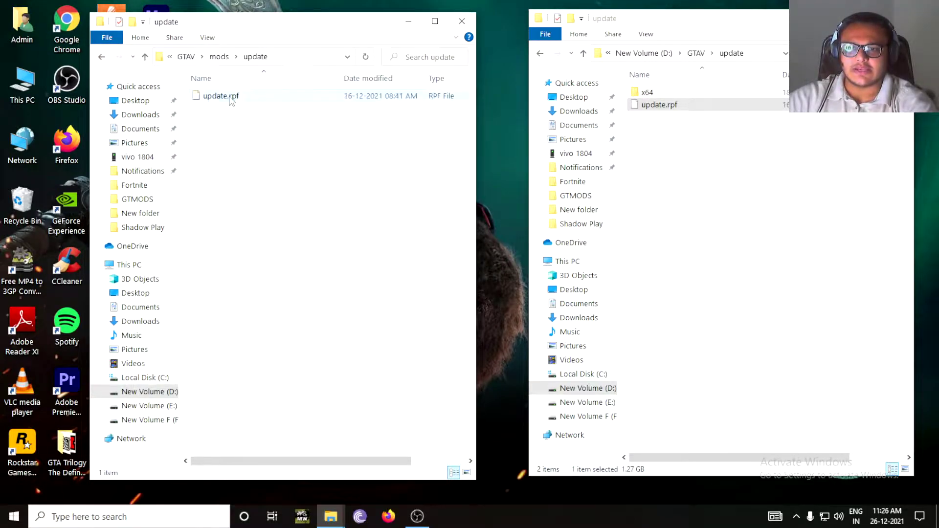
right_click(238, 132)
mouse_move(372, 291)
click(427, 293)
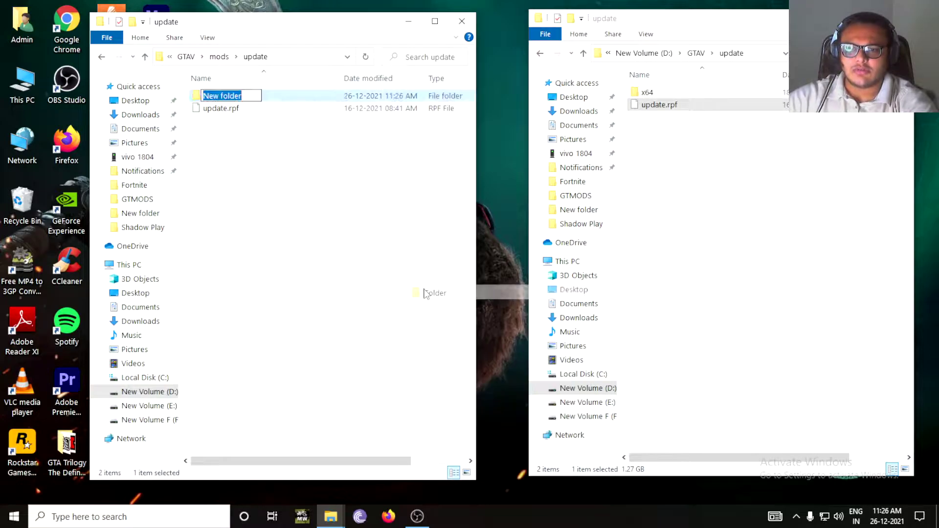
text(x)
key(Return)
click(426, 293)
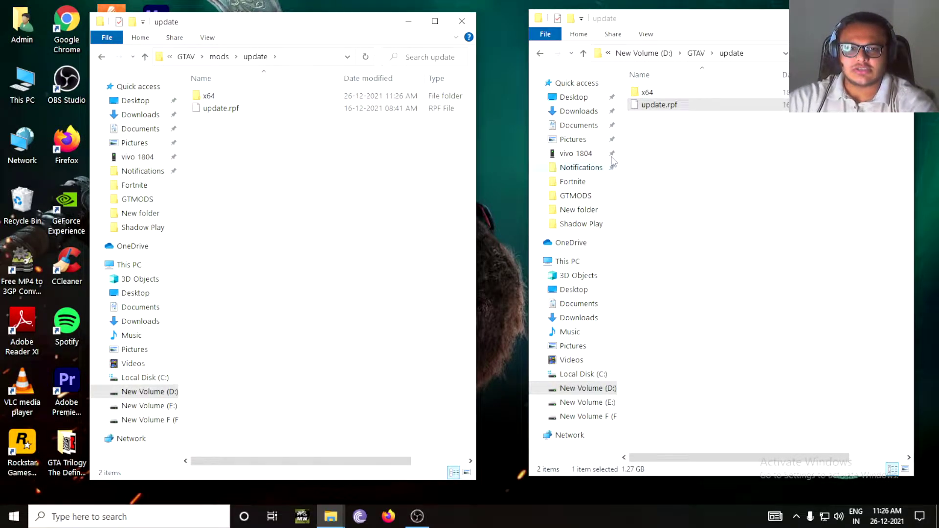
Copy the data folder and metadata.dat from the original GTAV update x64 folder into the x64 folder under mods.
double_click(654, 93)
click(655, 92)
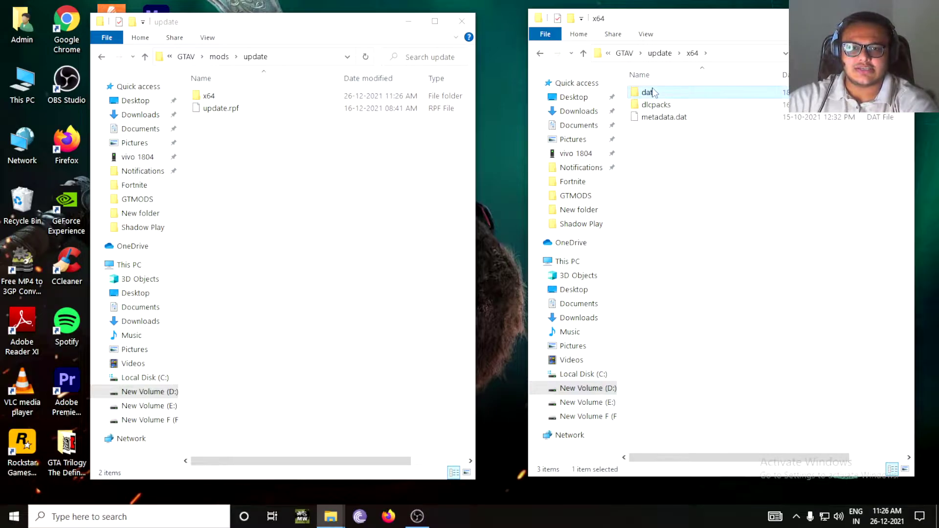
double_click(212, 96)
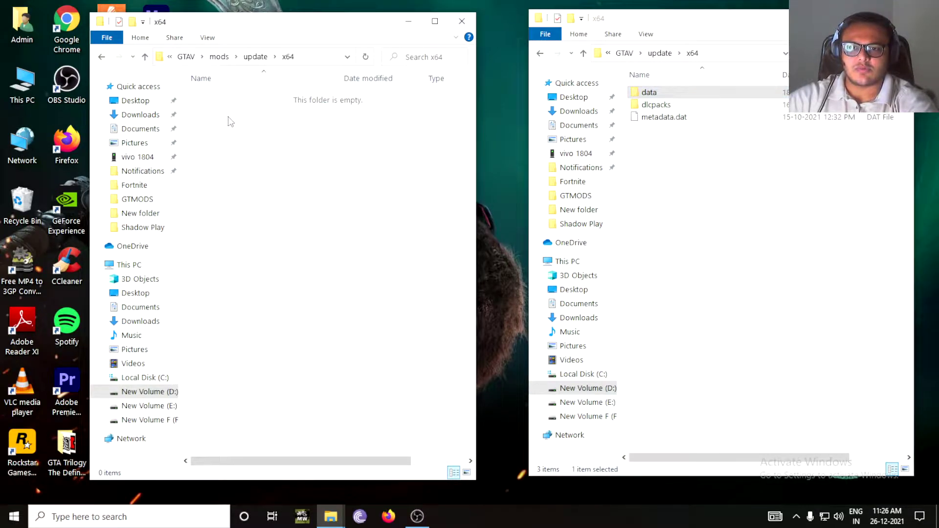
click(658, 93)
click(665, 136)
click(662, 120)
ctrl+click(653, 94)
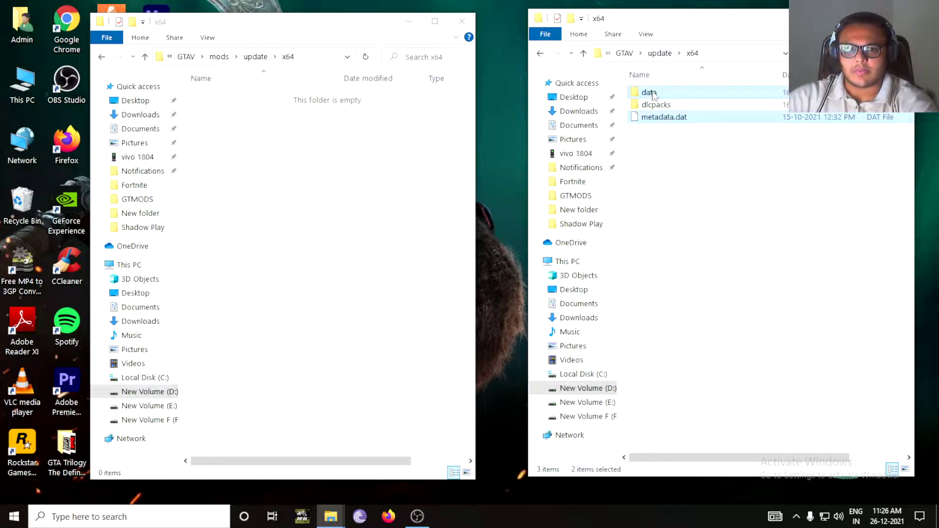
click(372, 217)
key(ctrl+v)
Open the original dlcpacks folder for reference, then create and open a folder named dlcpacks in the mods x64 folder.
double_click(664, 105)
scroll(665, 110, down, 10)
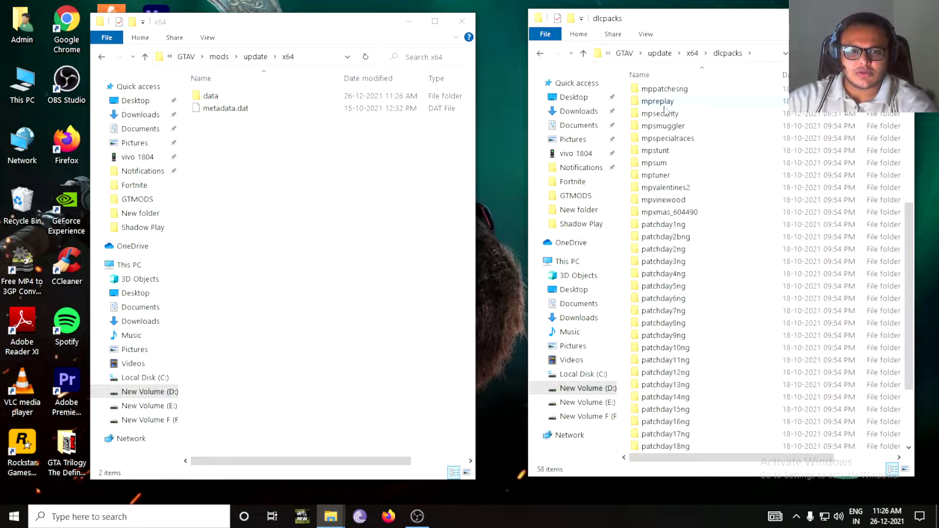
scroll(665, 111, up, 10)
click(375, 188)
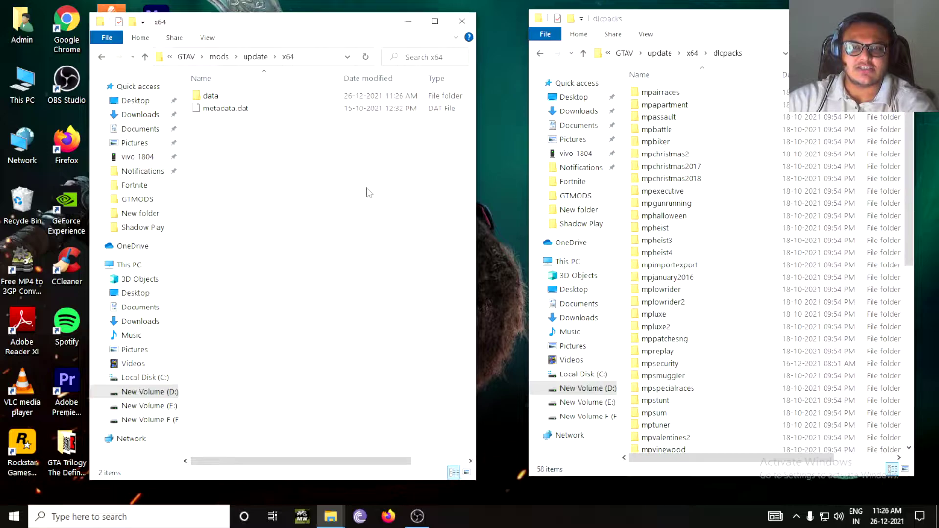
right_click(347, 186)
mouse_move(443, 345)
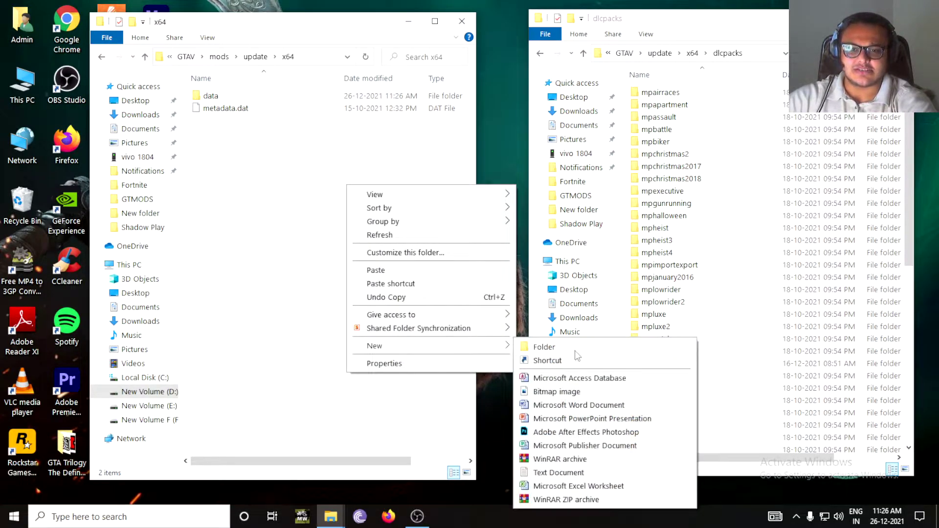
click(576, 350)
text(dl)
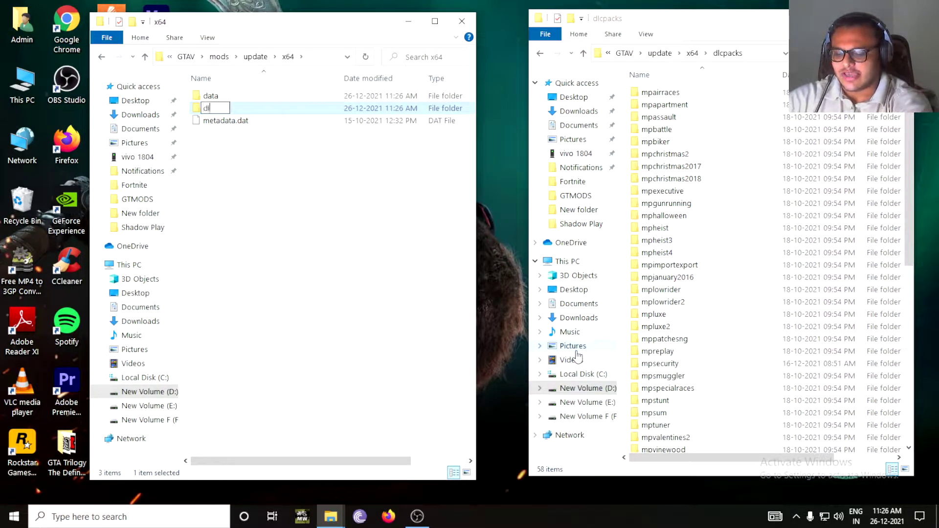
text(cpacks)
key(Return)
key(Return)
Check the combined size of patchday24ng, patchday25ng and patchday26ng in the original dlcpacks folder.
scroll(728, 328, down, 10)
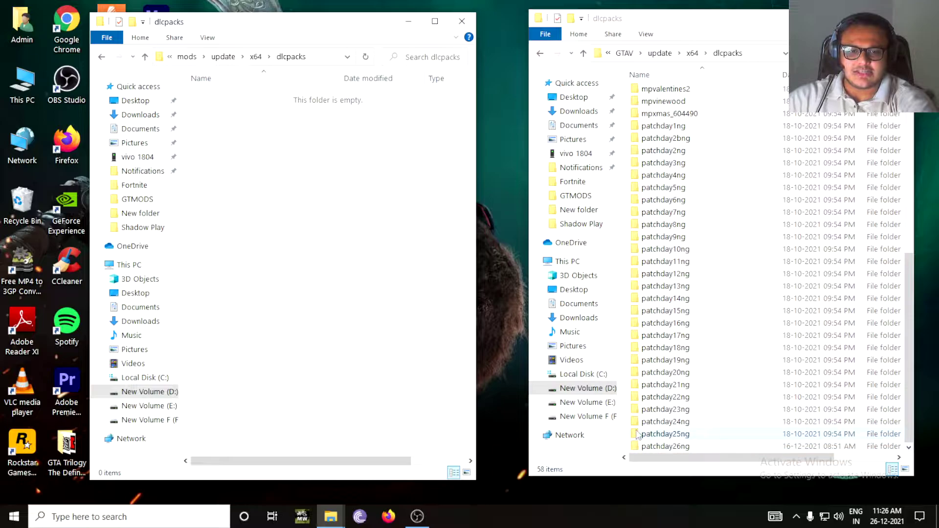
drag(629, 422, 680, 451)
right_click(680, 422)
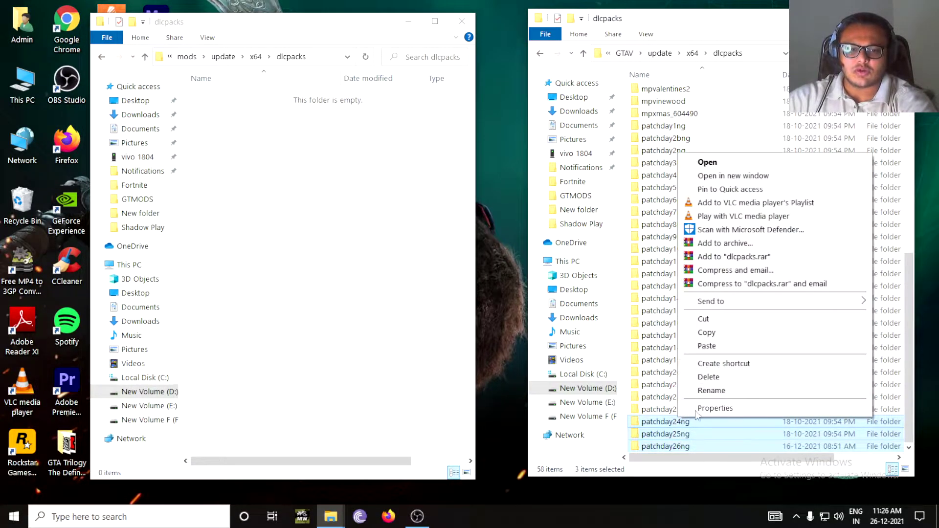
click(715, 408)
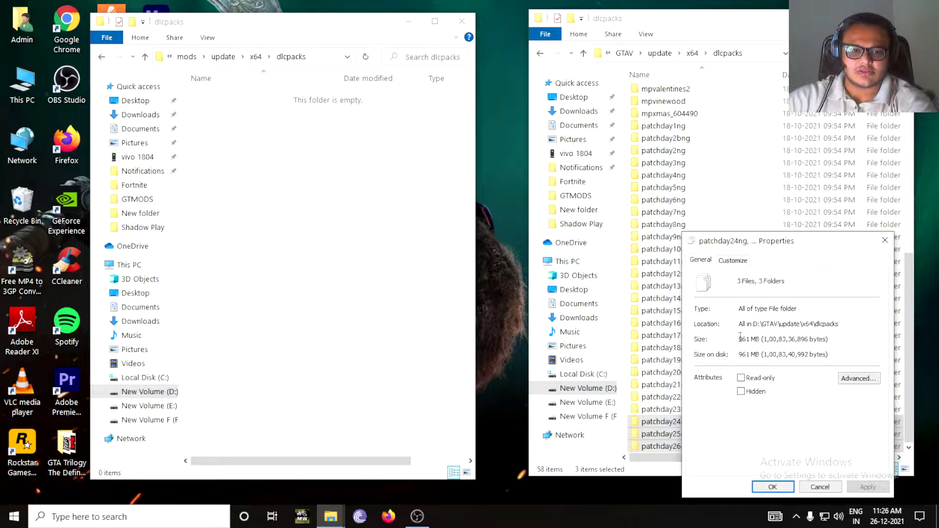
click(885, 240)
Copy the patchday23ng through patchday26ng folders from the original dlcpacks folder into the mods dlcpacks folder.
drag(634, 411, 674, 424)
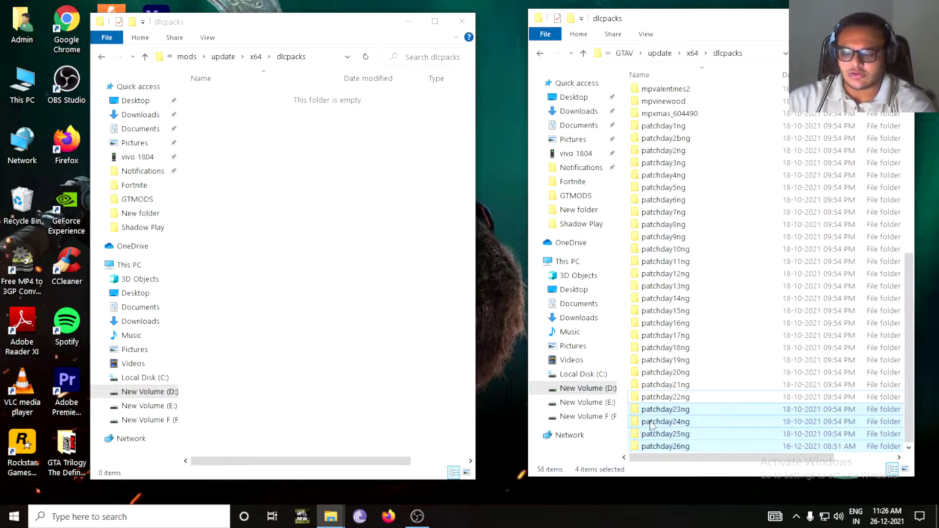
click(268, 232)
key(ctrl+v)
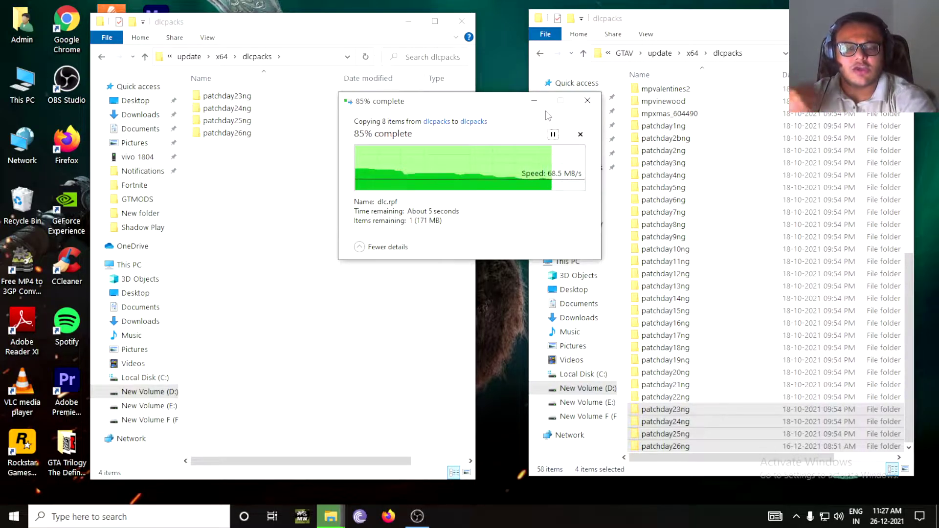
Return from the original dlcpacks folder to GTAV and check the size of the original update folder in its properties.
click(540, 53)
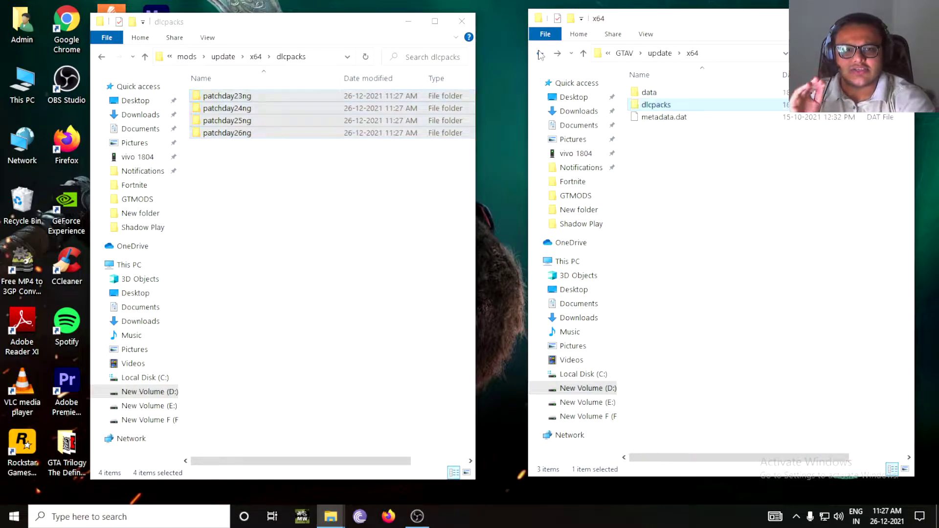
click(539, 52)
click(540, 54)
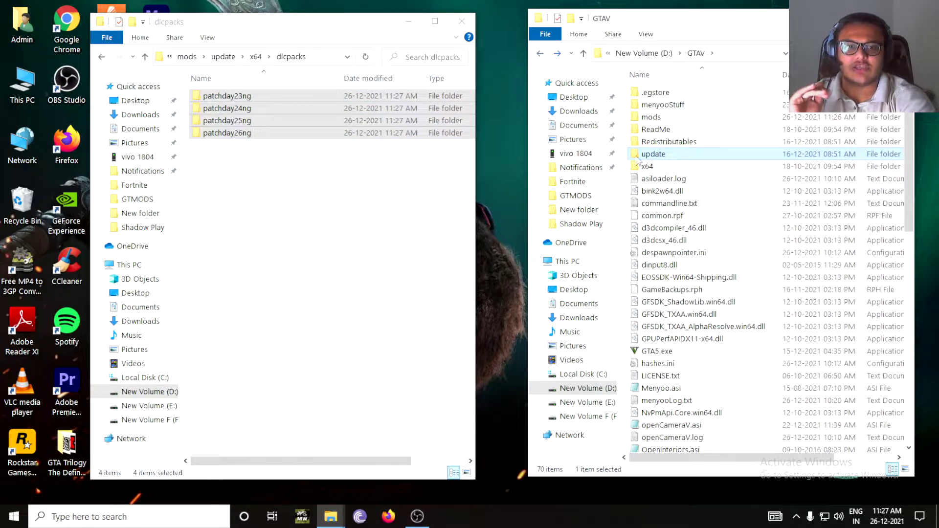
right_click(653, 157)
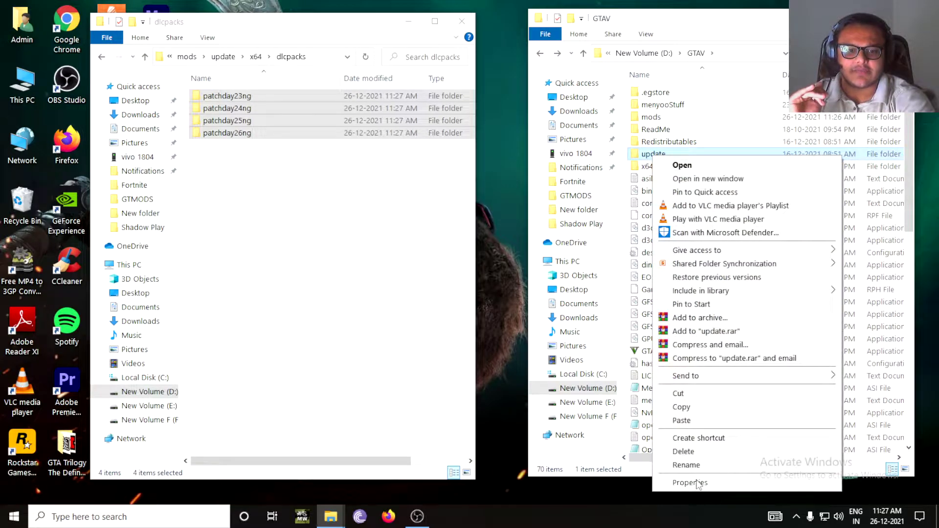
click(689, 483)
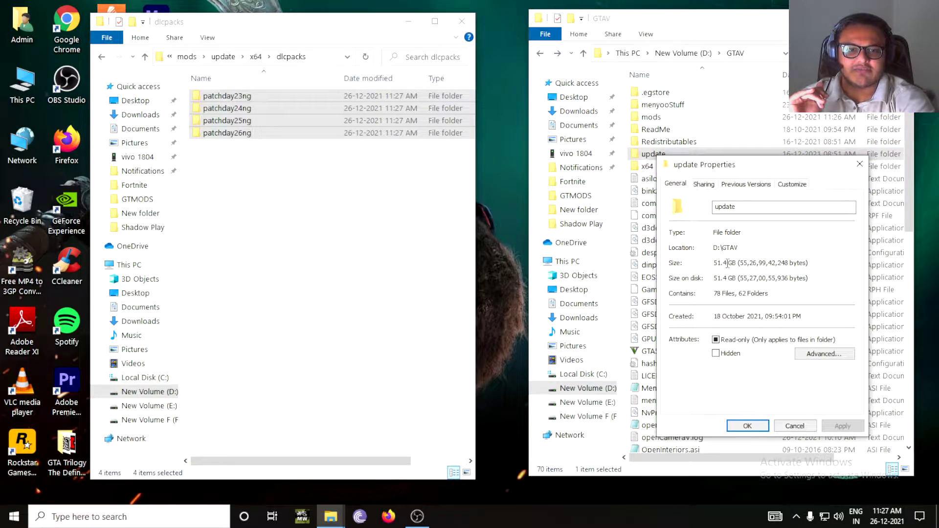
click(859, 163)
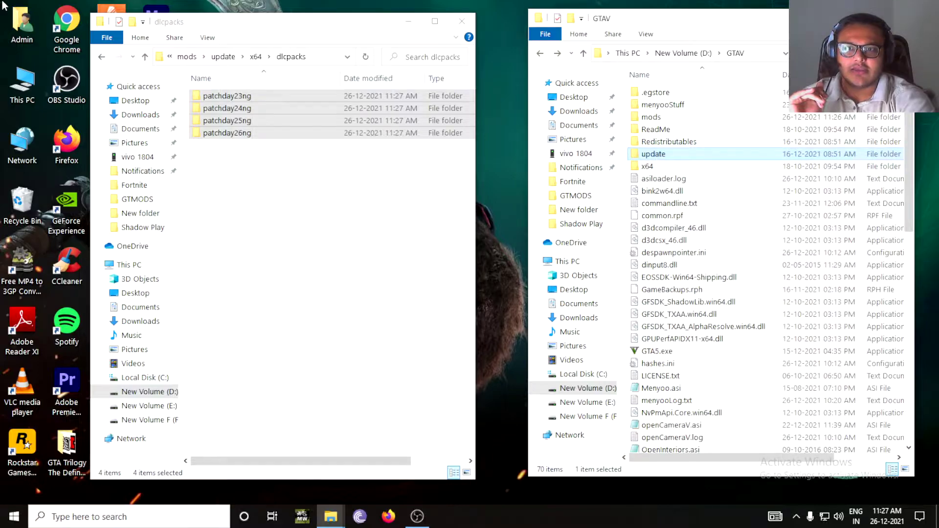
Return from the mods dlcpacks folder to GTAV and check the size of the mods folder in its properties.
click(102, 56)
click(102, 57)
click(101, 57)
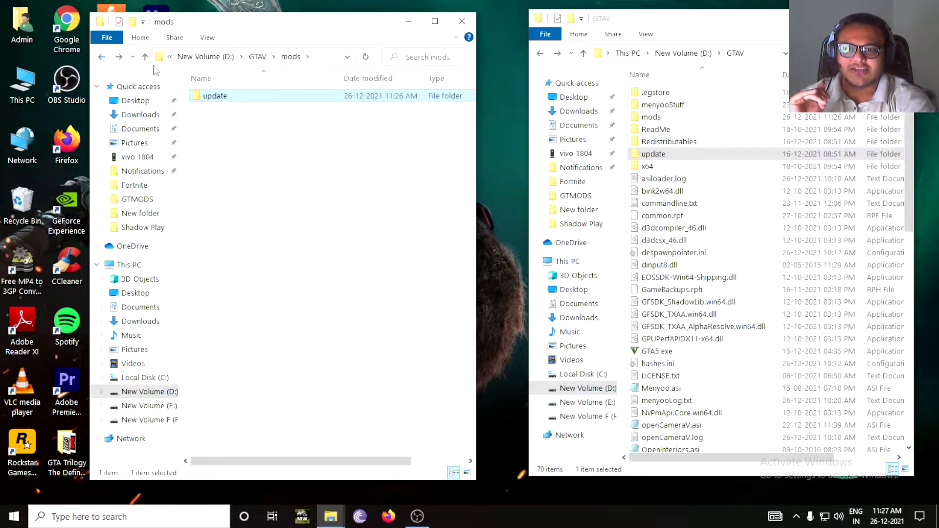
click(103, 56)
right_click(221, 121)
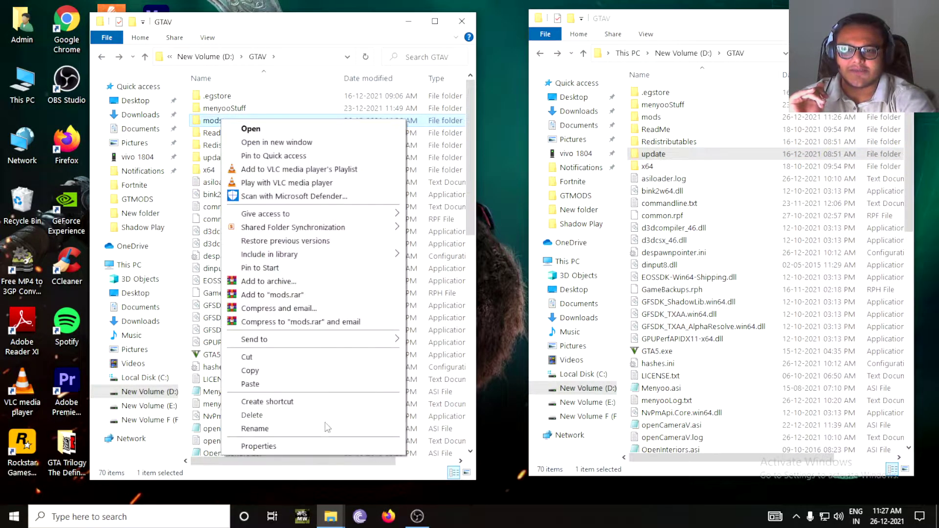
click(260, 446)
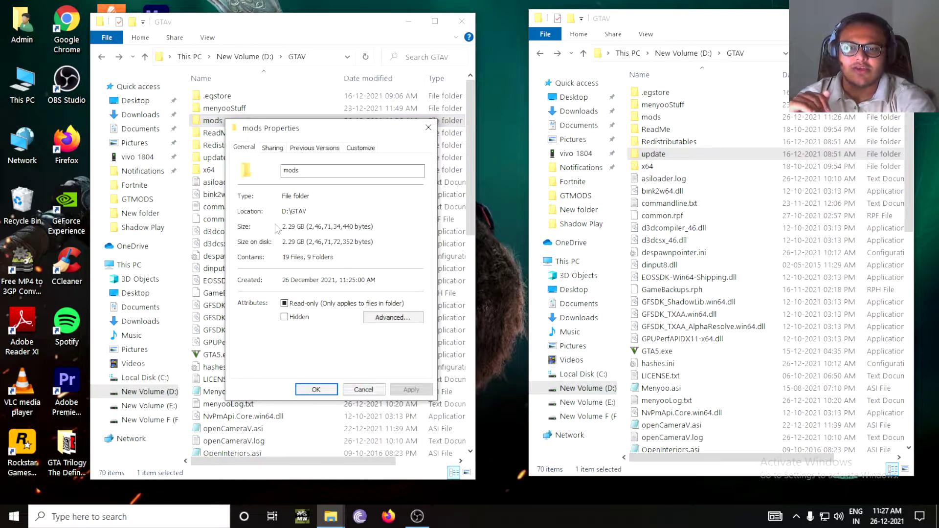
drag(285, 228, 314, 230)
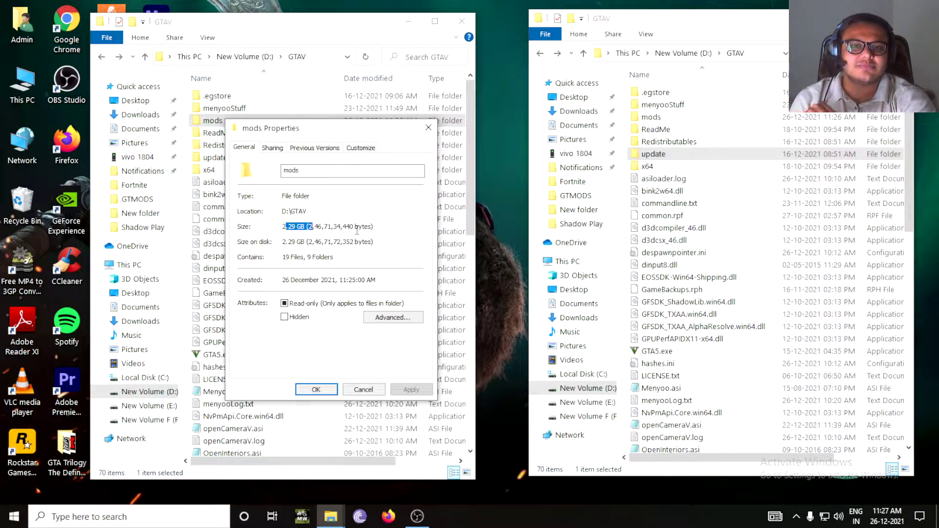
click(428, 127)
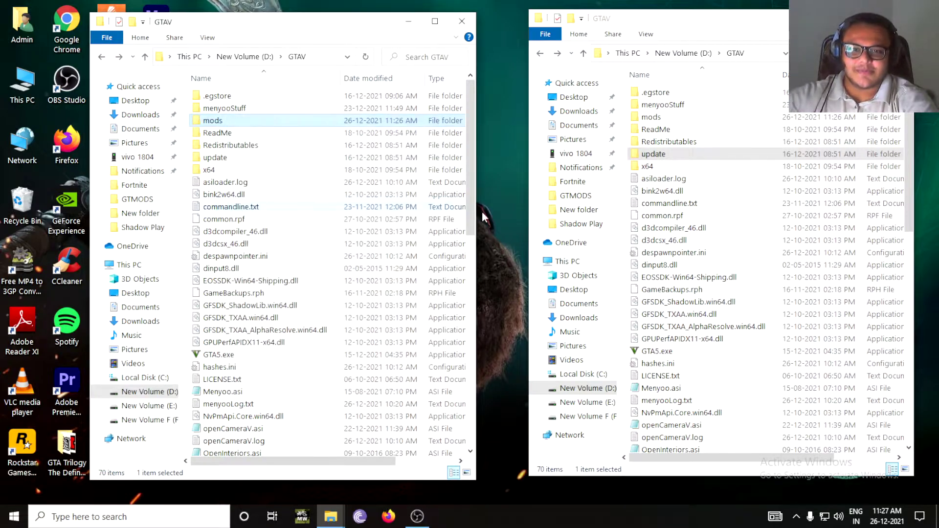
Close the second GTAV folder window and maximize the remaining one.
scroll(725, 254, down, 2)
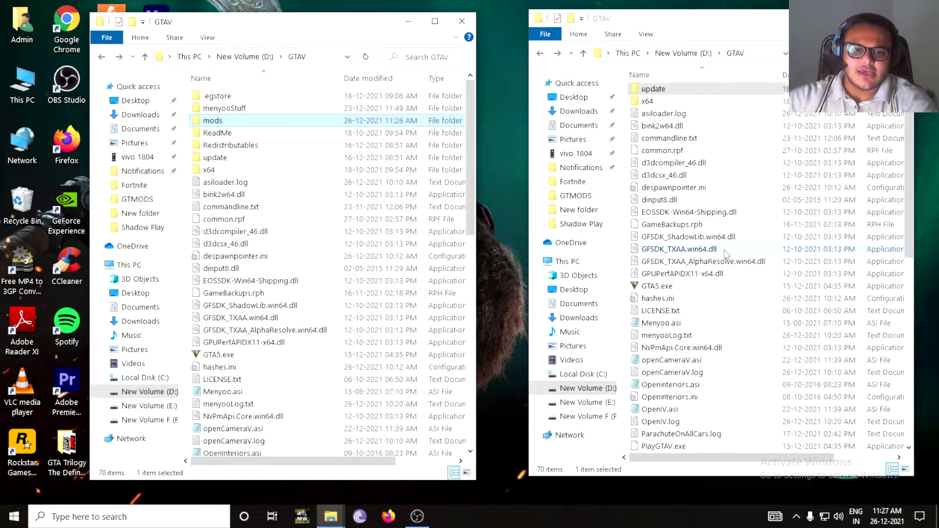
scroll(726, 253, down, 4)
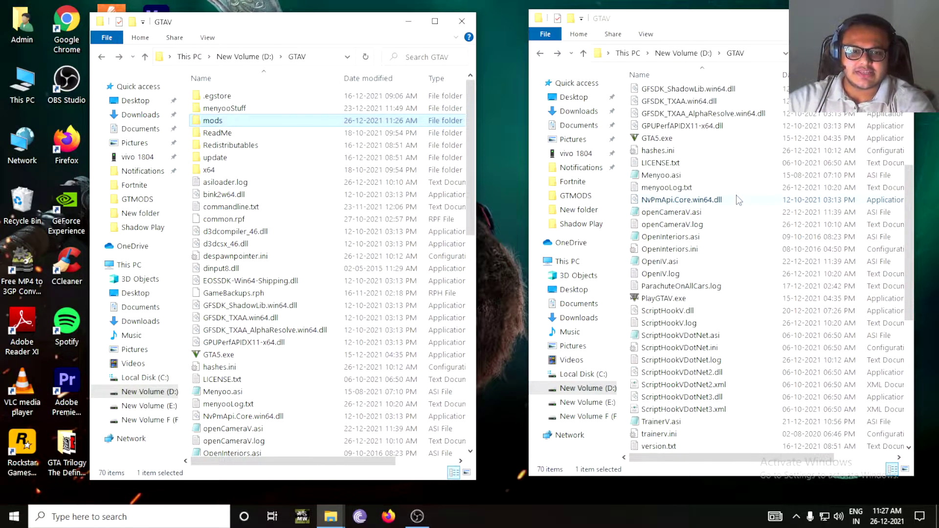
click(901, 18)
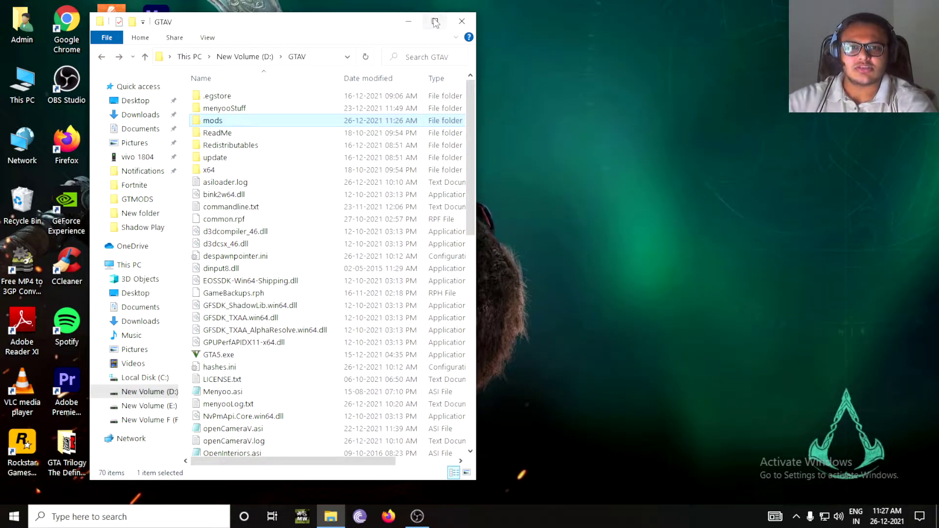
click(435, 21)
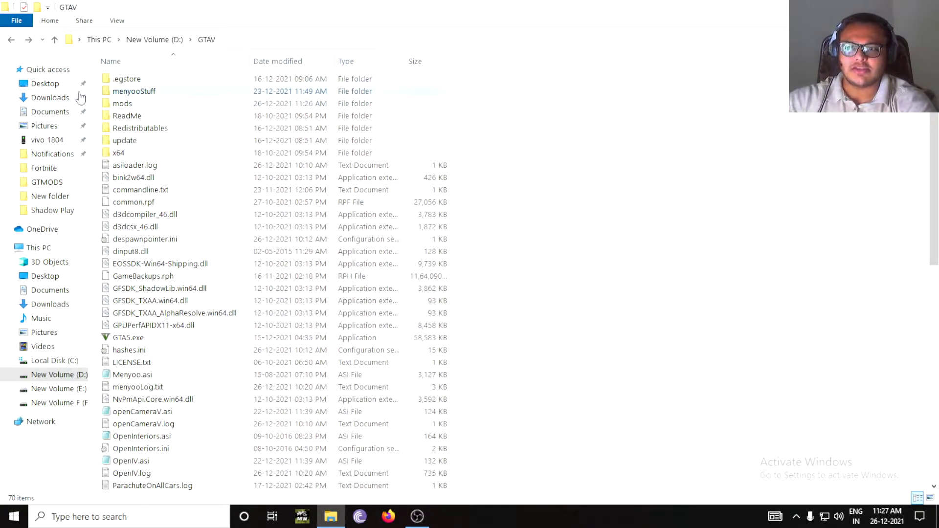
Review the contents of the update folder inside mods, and return to the GTAV folder.
double_click(117, 104)
double_click(126, 80)
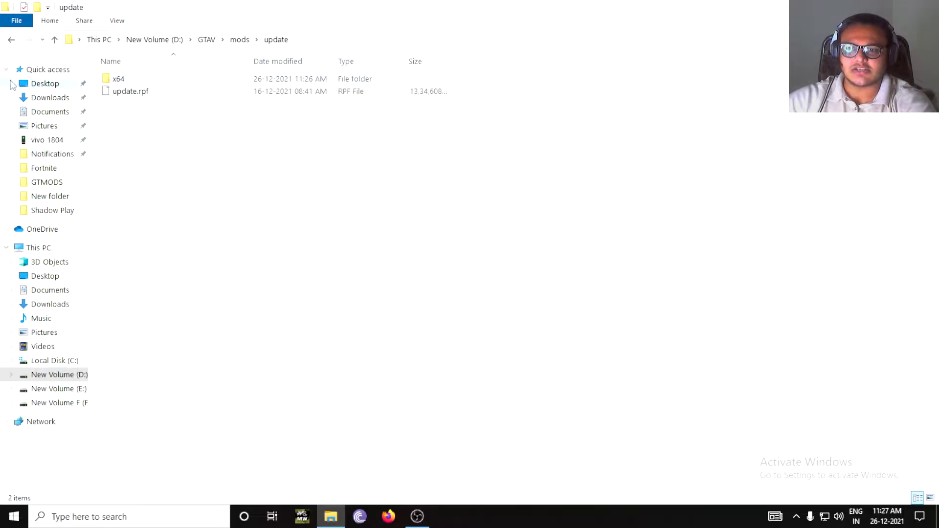
click(11, 40)
click(11, 39)
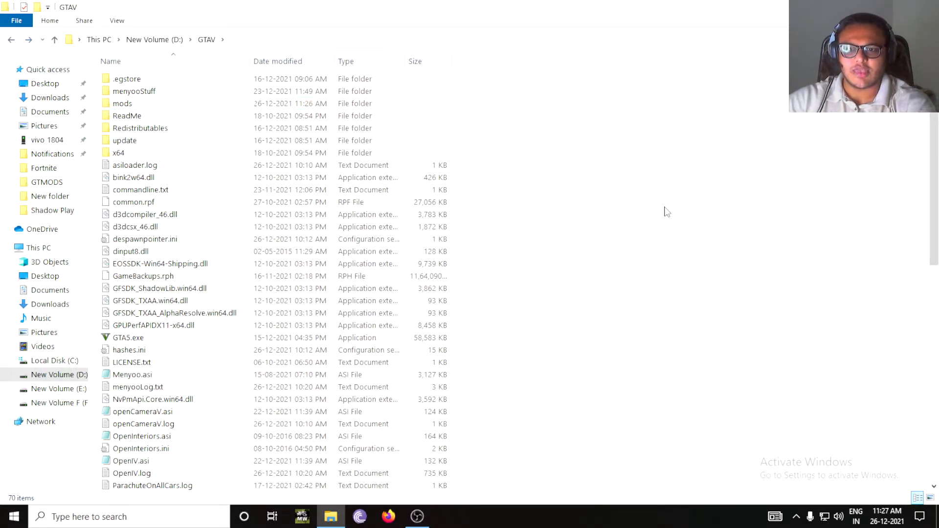
Locate x64e.rpf in the GTAV folder, and open the mods folder.
scroll(679, 213, down, 12)
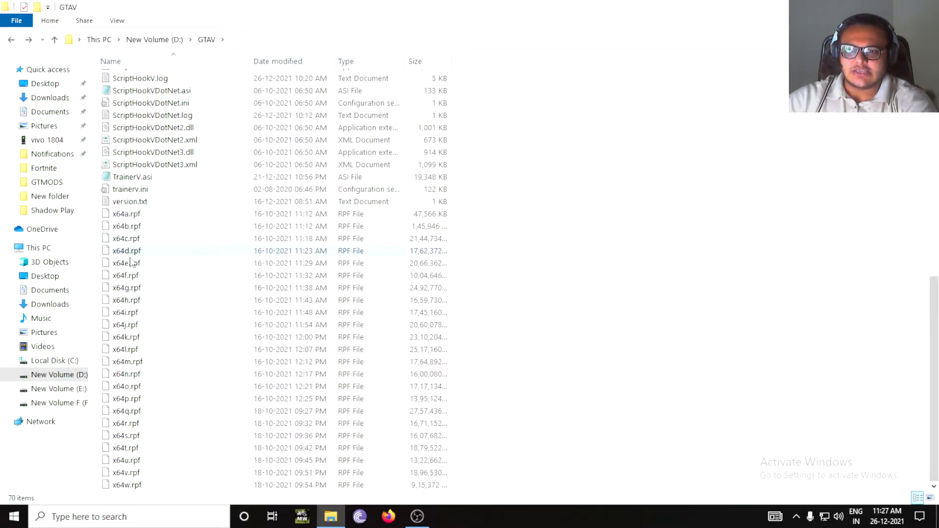
click(132, 266)
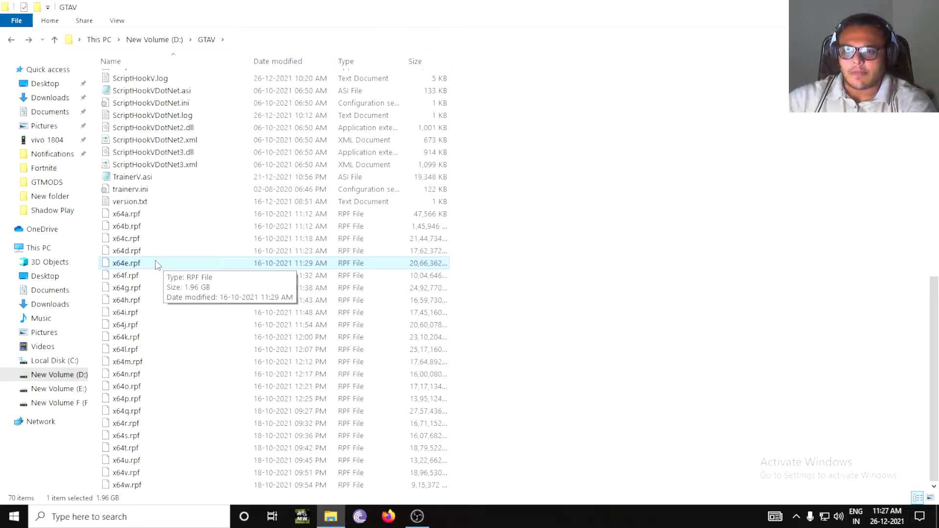
scroll(156, 263, up, 9)
scroll(137, 134, up, 3)
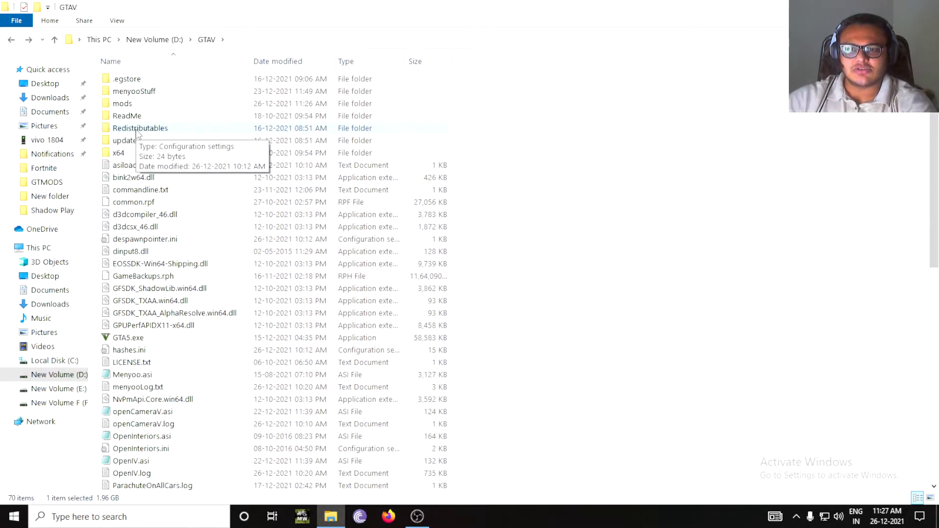
double_click(133, 106)
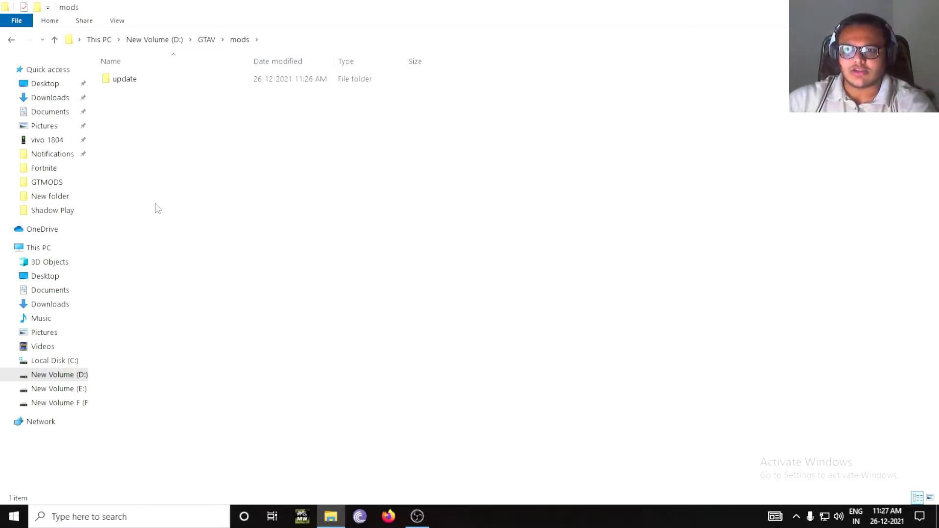
Paste the copied x64e.rpf into the mods folder.
key(ctrl+v)
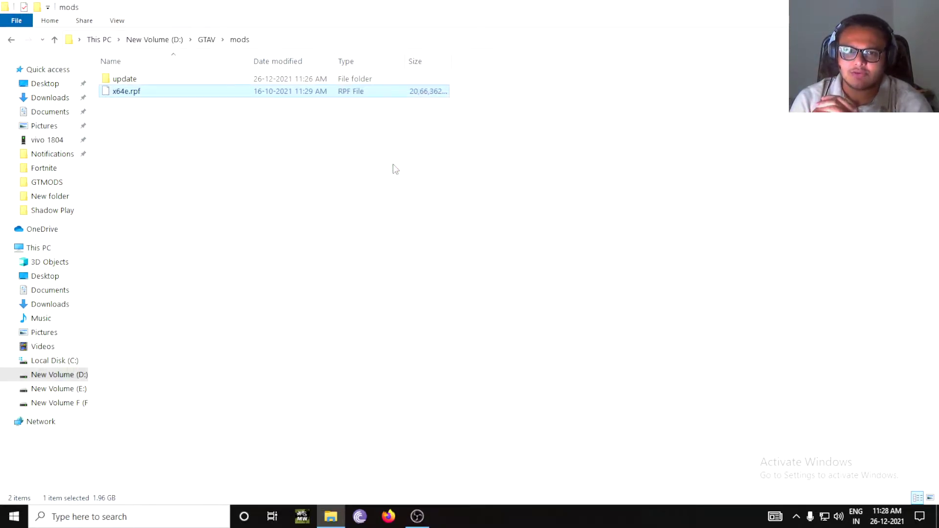
click(392, 165)
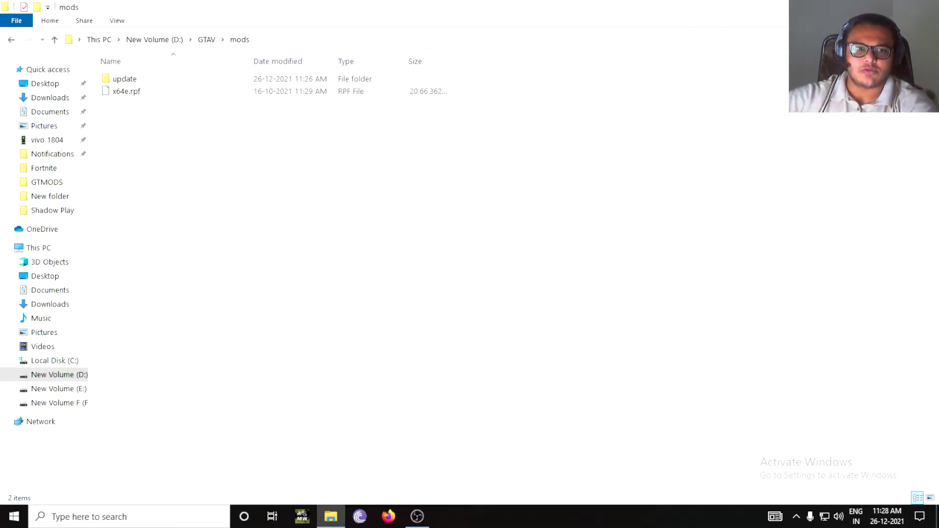
Open the downloaded Toyota Hilux archive from GTMODS on drive D, close the folder window and move the archive window aside.
key(super+d)
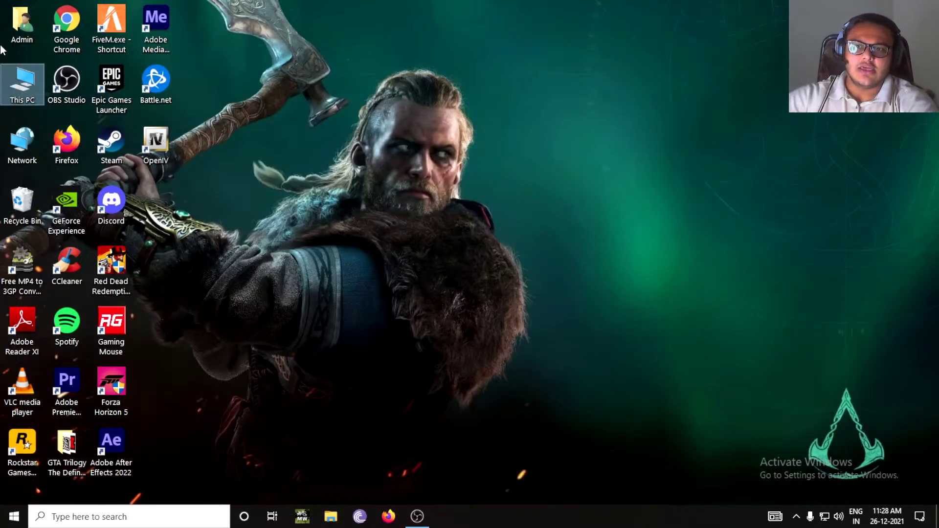
double_click(20, 93)
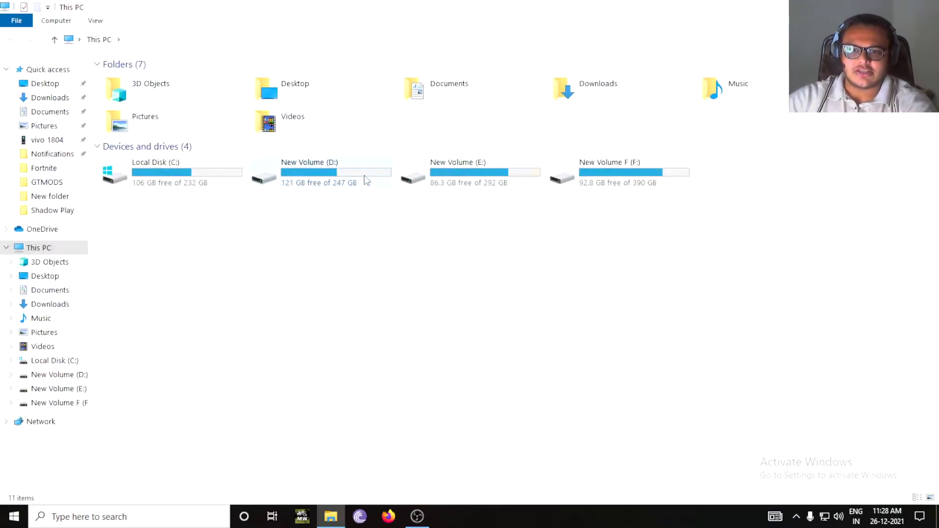
double_click(313, 174)
double_click(161, 92)
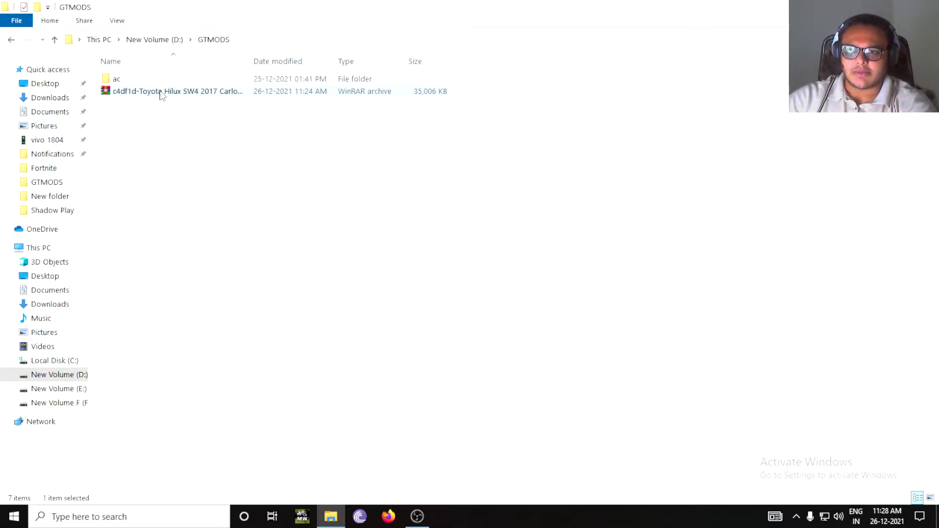
click(163, 94)
double_click(164, 94)
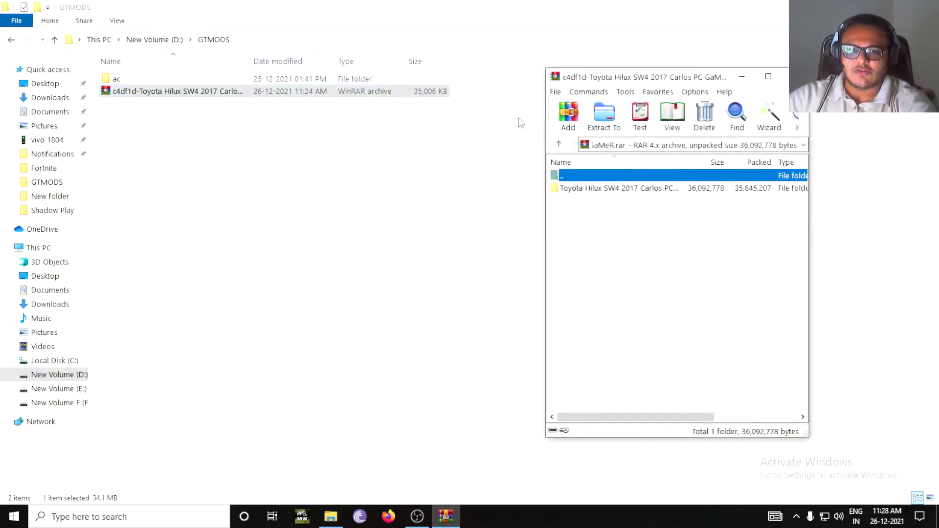
click(927, 6)
drag(625, 79, 735, 53)
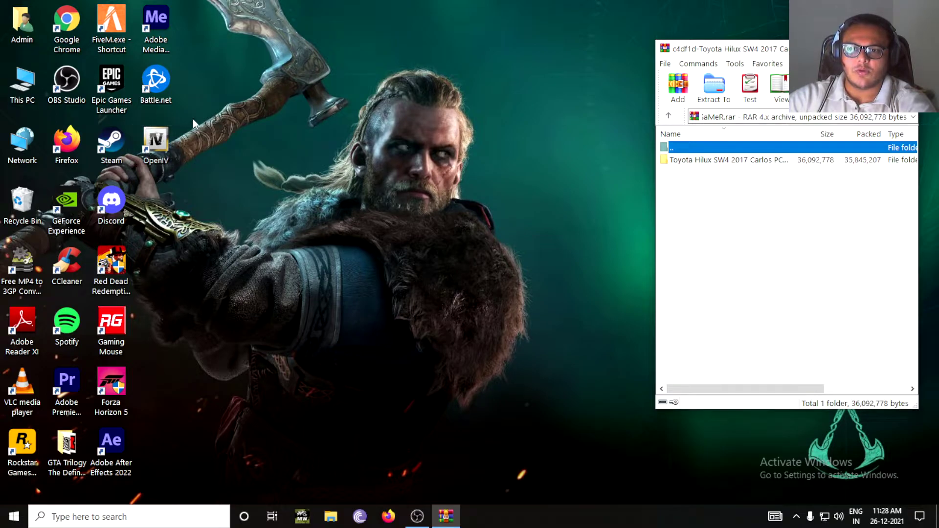
Launch OpenIV from the desktop and load Grand Theft Auto V for Windows.
click(156, 143)
click(175, 160)
double_click(162, 155)
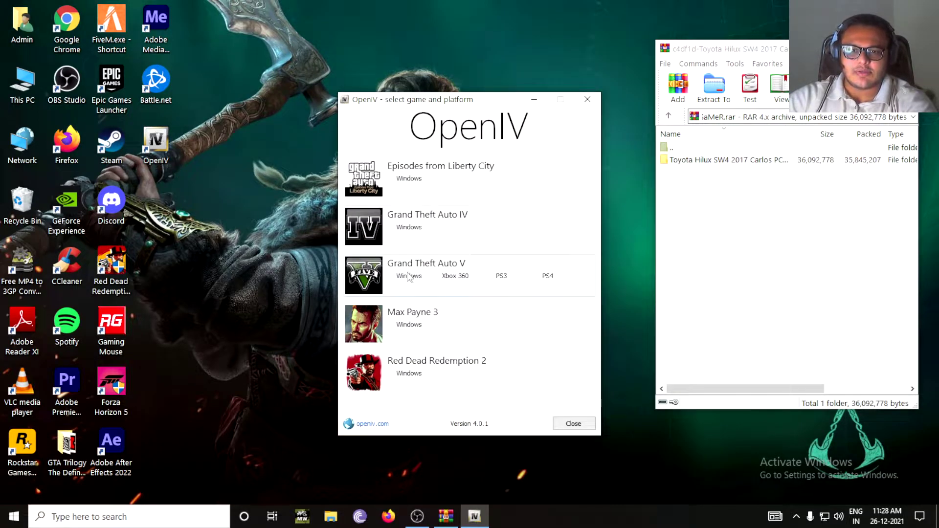
click(409, 275)
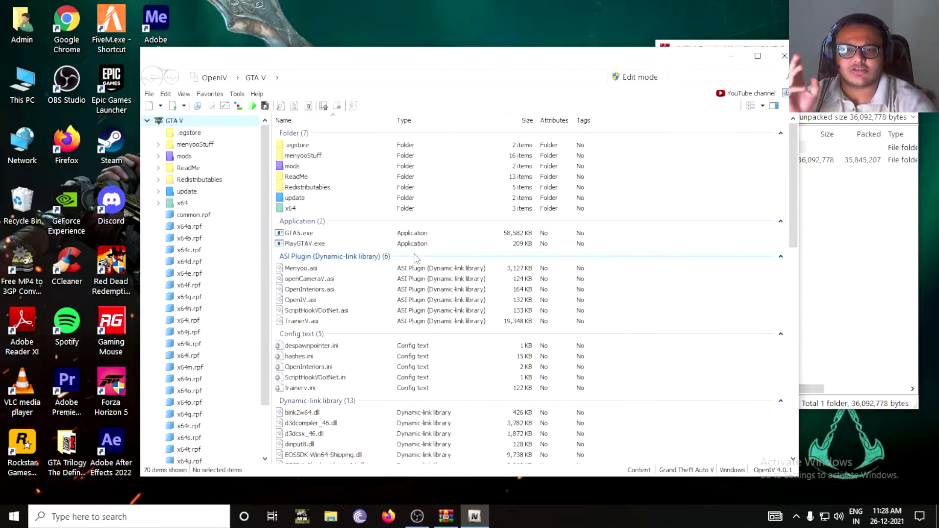
Enable edit mode in OpenIV and place its window beside the archive window.
click(289, 166)
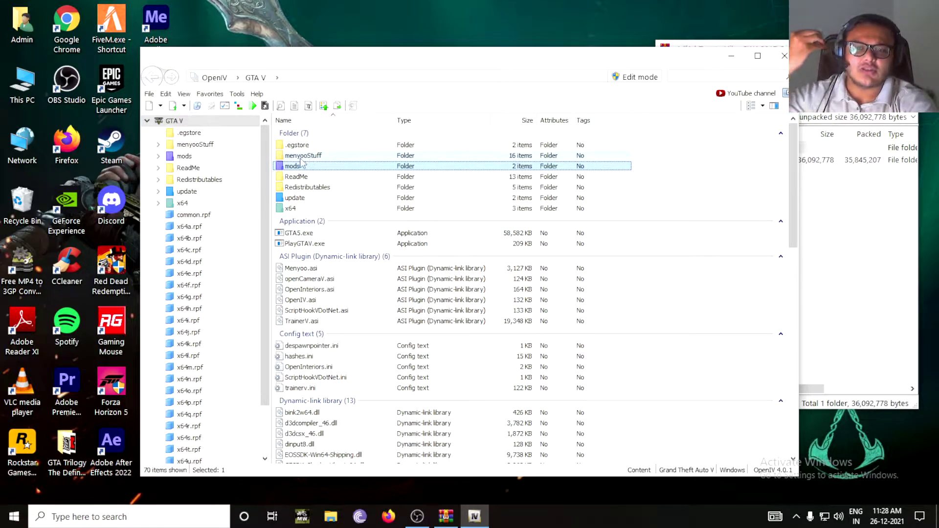
click(626, 80)
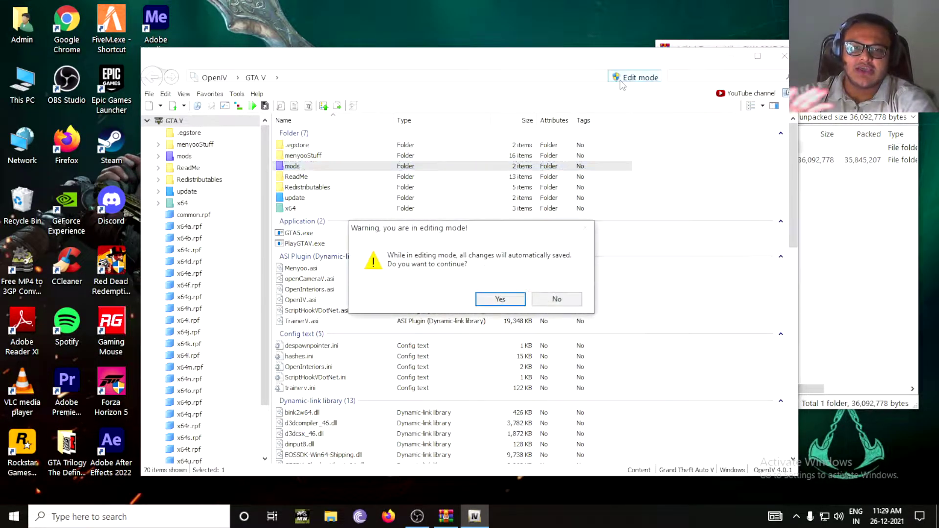
click(504, 300)
drag(533, 58, 397, 38)
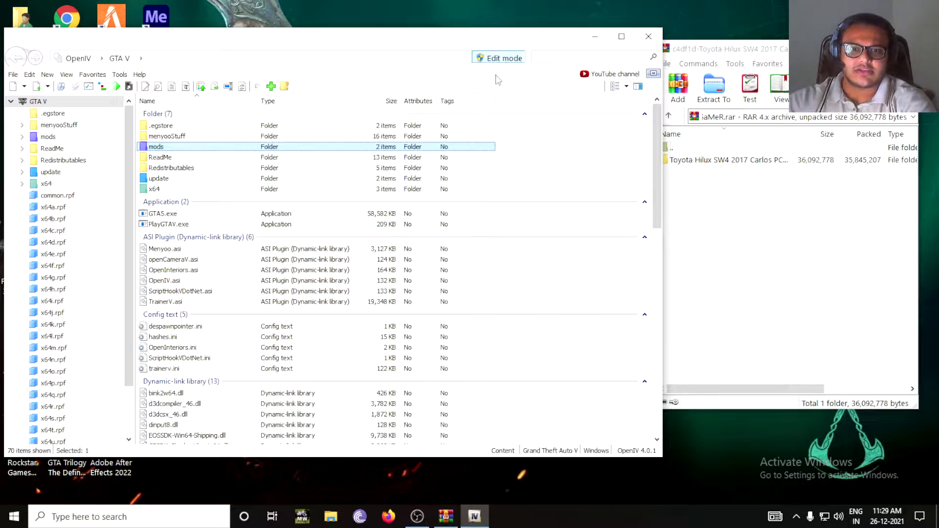
click(606, 163)
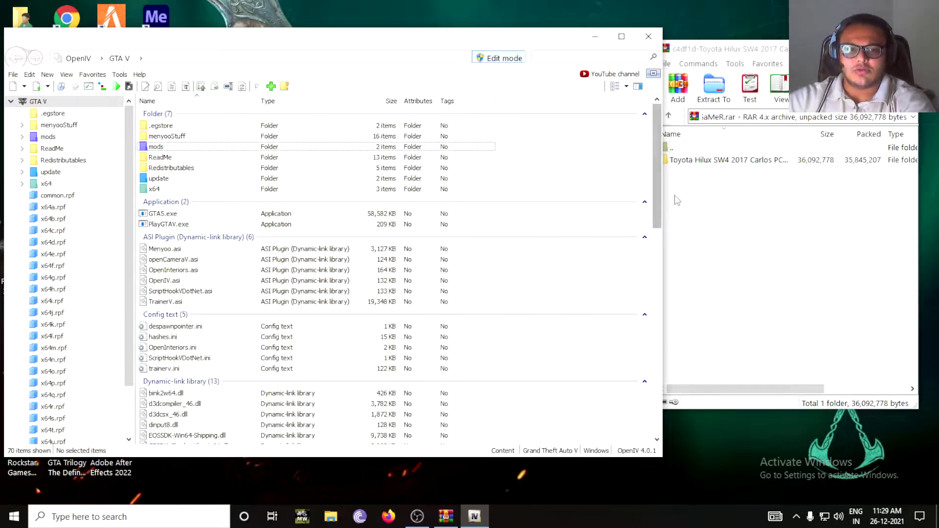
Open the Toyota Hilux SW4 2017 folder inside the archive to show its fugitive model and texture files.
click(712, 175)
click(721, 162)
click(716, 191)
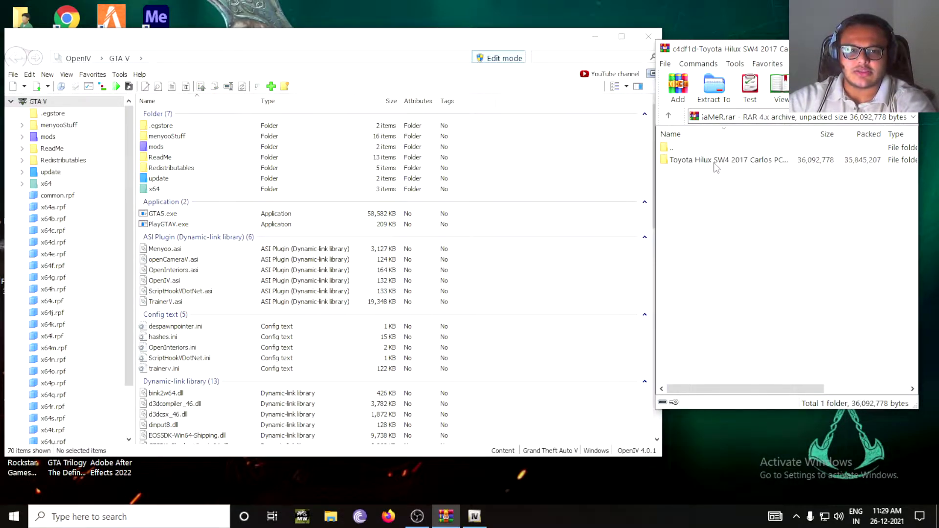
double_click(715, 164)
drag(693, 241, 692, 174)
drag(693, 233, 693, 182)
click(705, 250)
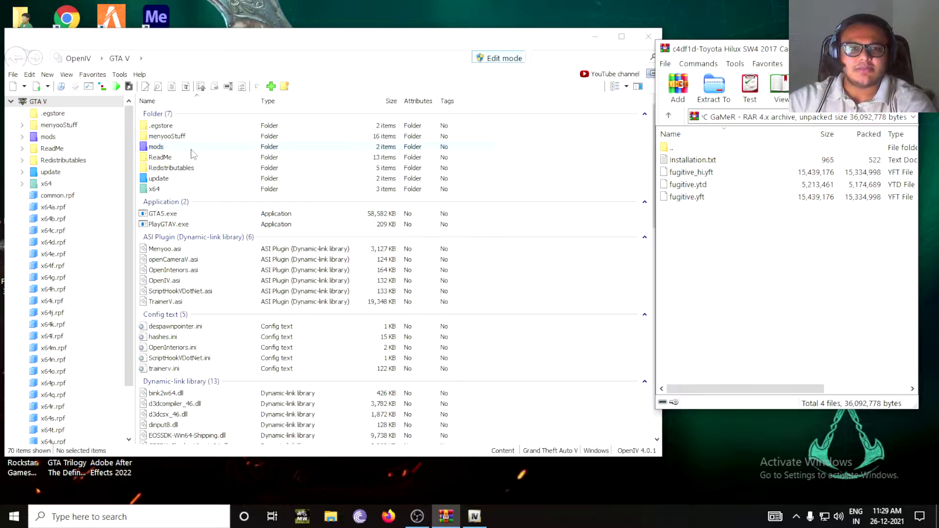
In OpenIV, navigate to mods > x64e.rpf > levels > gta5 > vehicles.rpf.
double_click(156, 147)
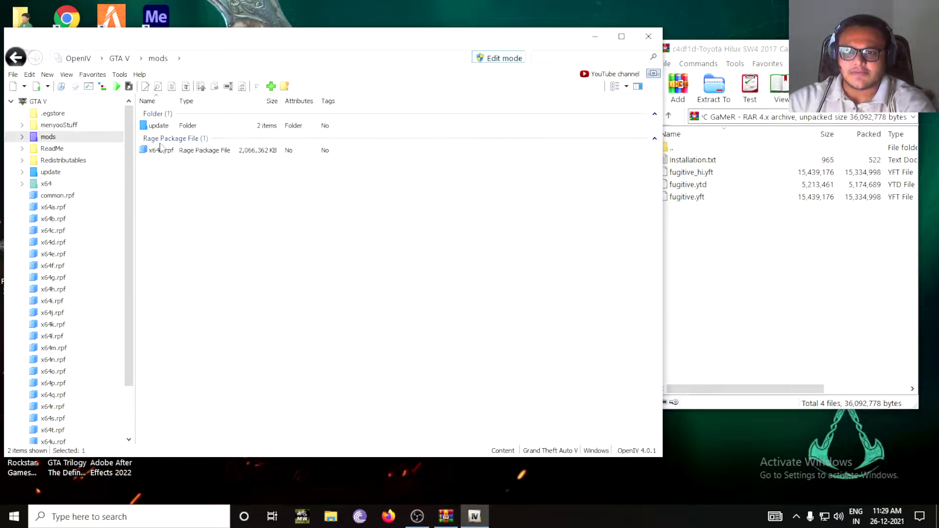
click(171, 153)
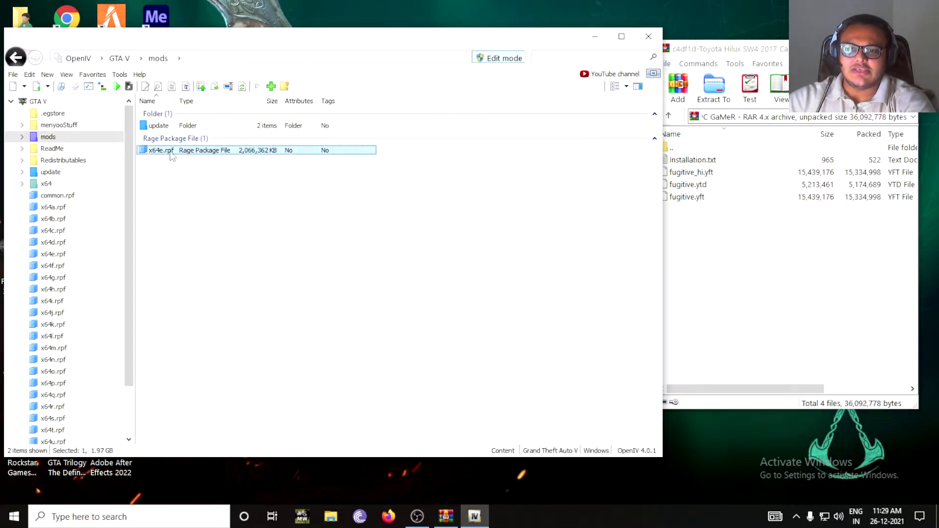
double_click(166, 152)
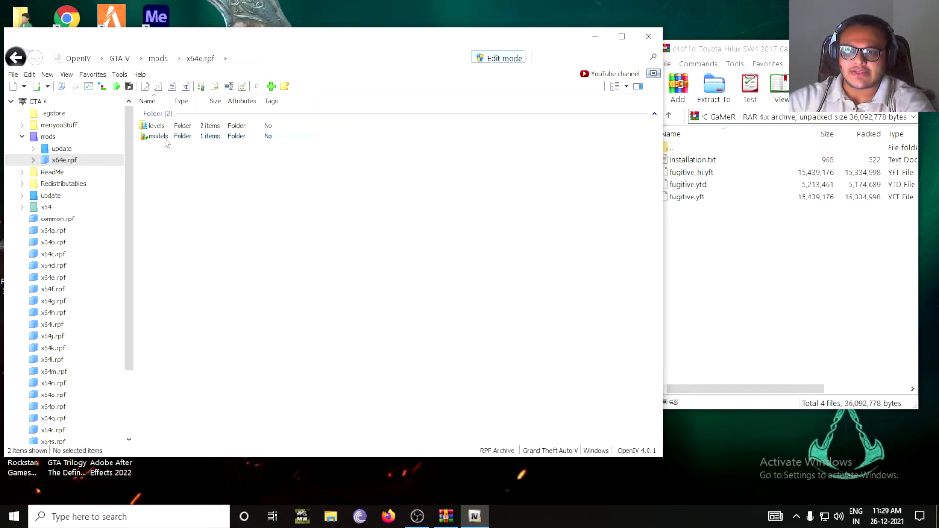
double_click(156, 126)
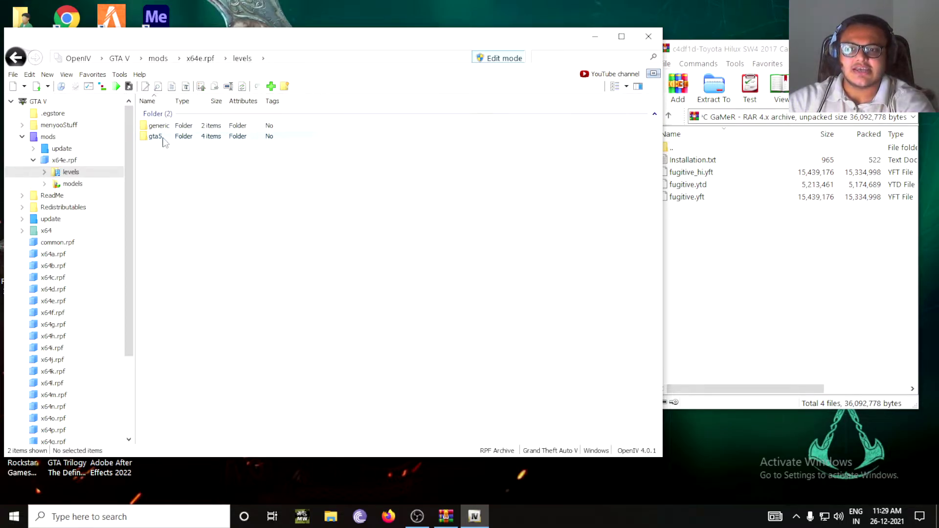
double_click(155, 137)
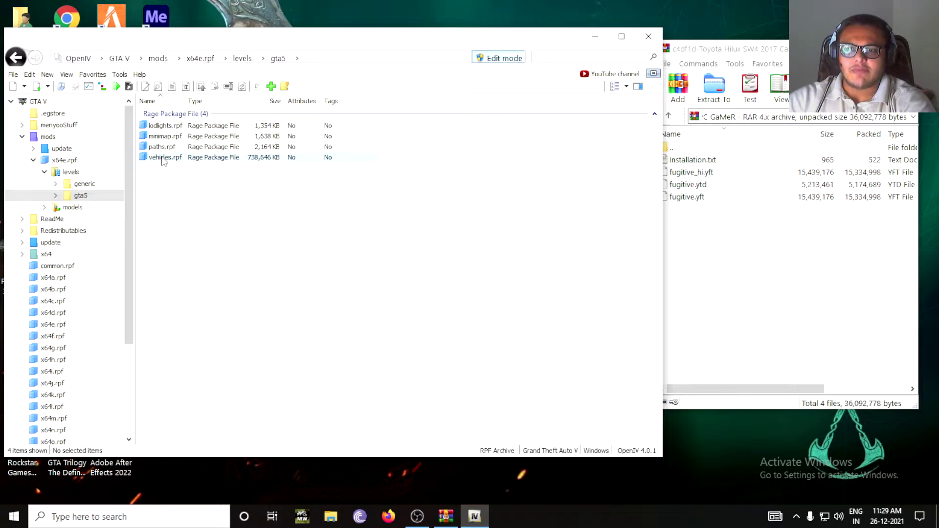
double_click(162, 159)
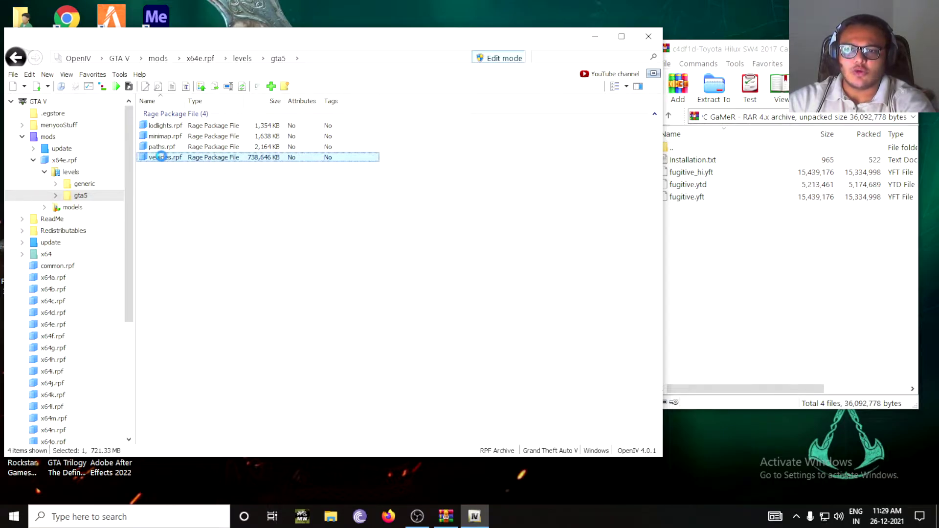
Filter the contents of vehicles.rpf by "fugi" to find the files matching the mod.
scroll(191, 178, down, 10)
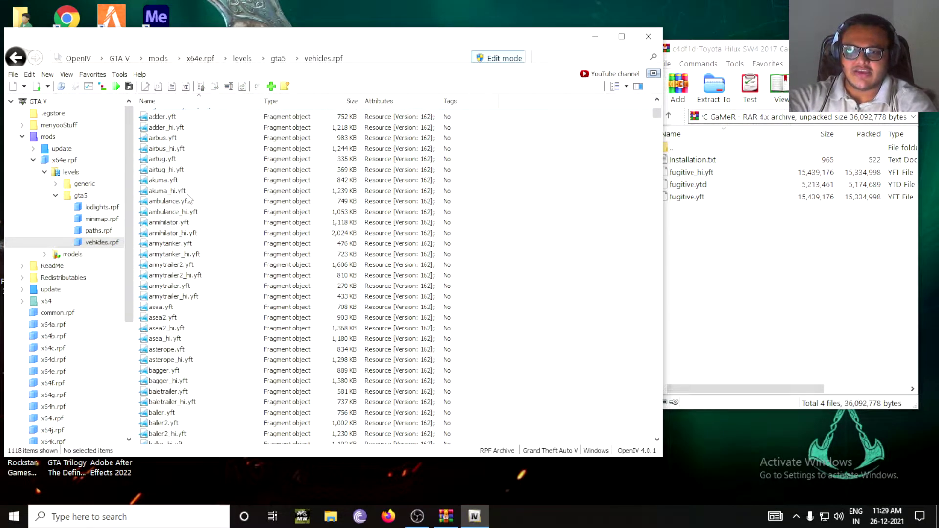
scroll(189, 198, up, 10)
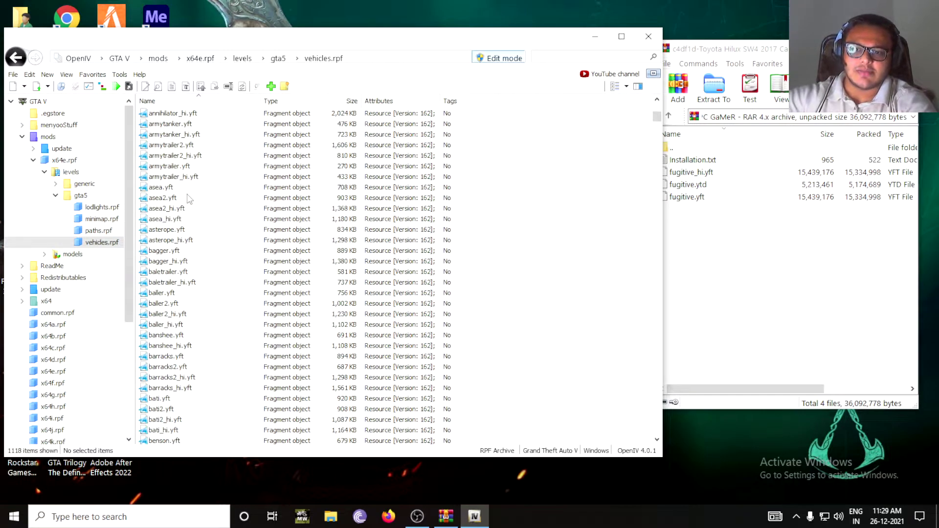
scroll(188, 200, up, 1)
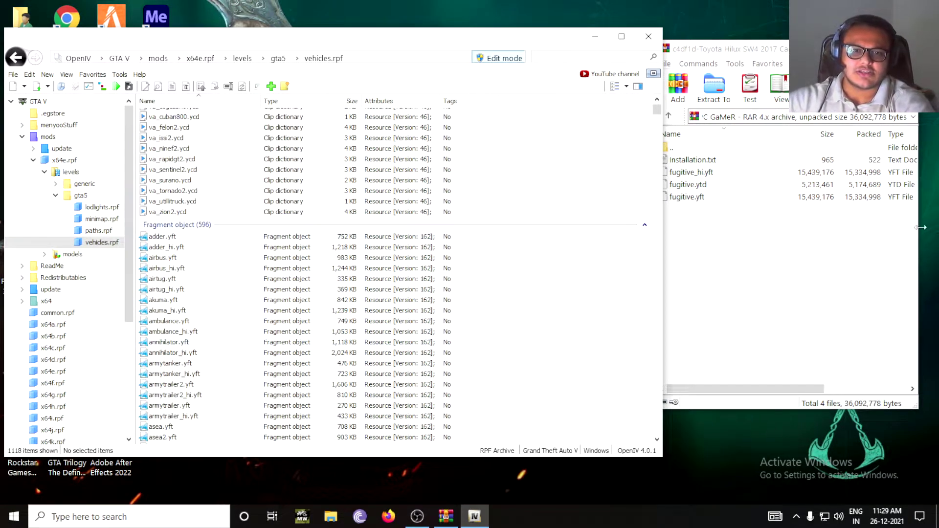
click(744, 214)
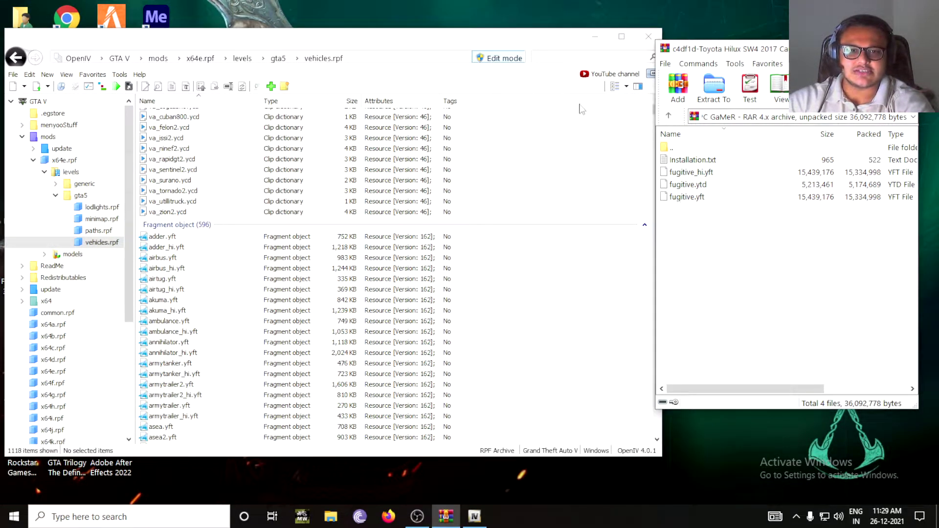
drag(550, 54, 534, 54)
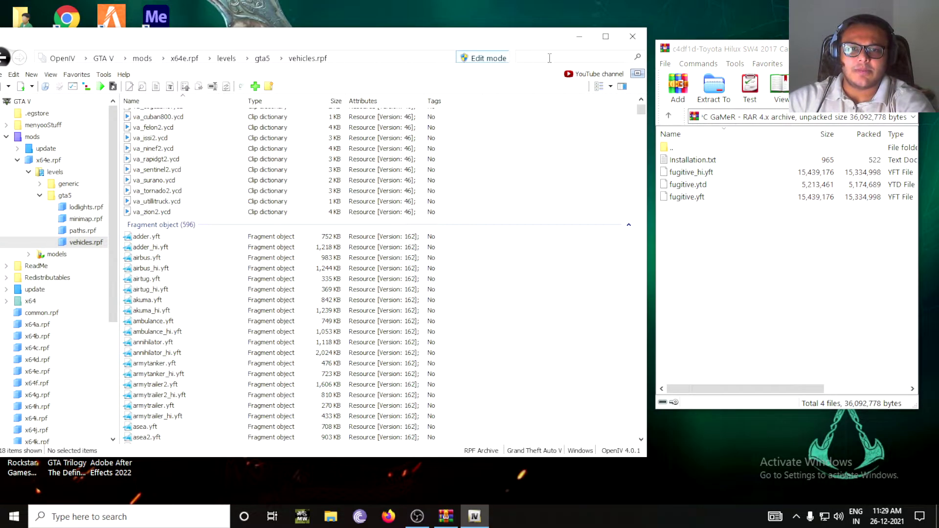
click(550, 58)
text(fugi)
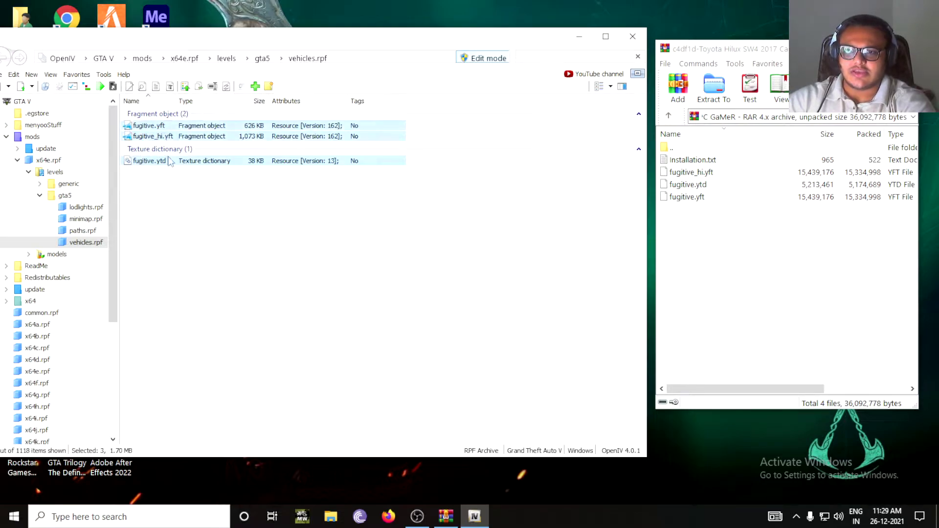
Preview the original fugitive.yft car model from the front and rear, and close the model viewer.
double_click(157, 126)
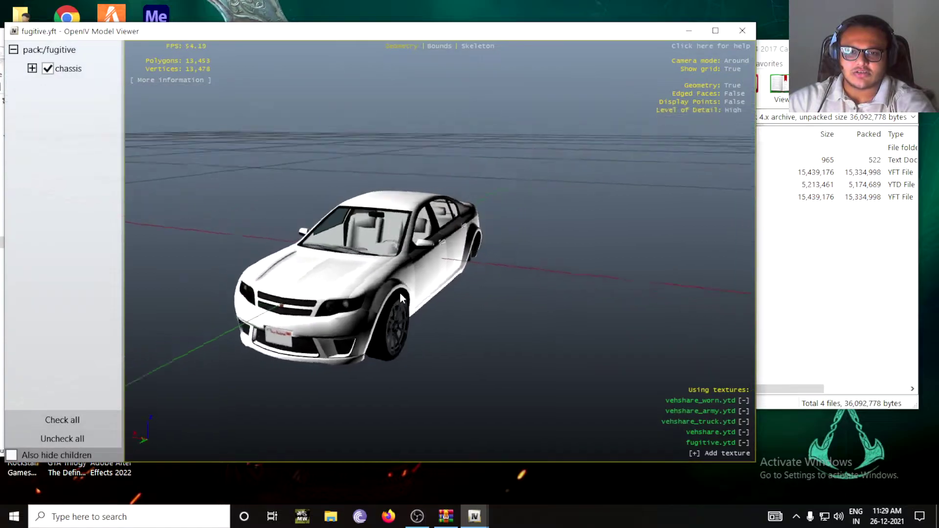
drag(391, 225, 779, 250)
drag(315, 294, 274, 356)
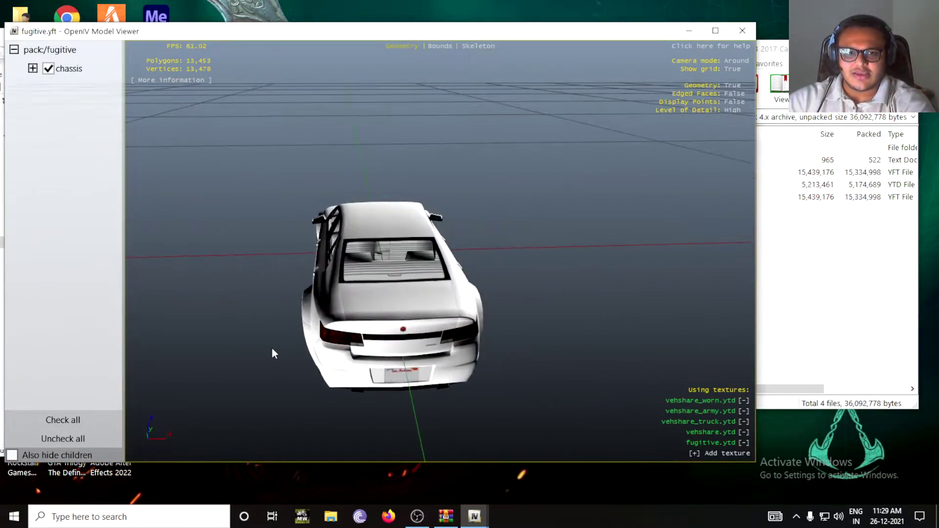
click(742, 30)
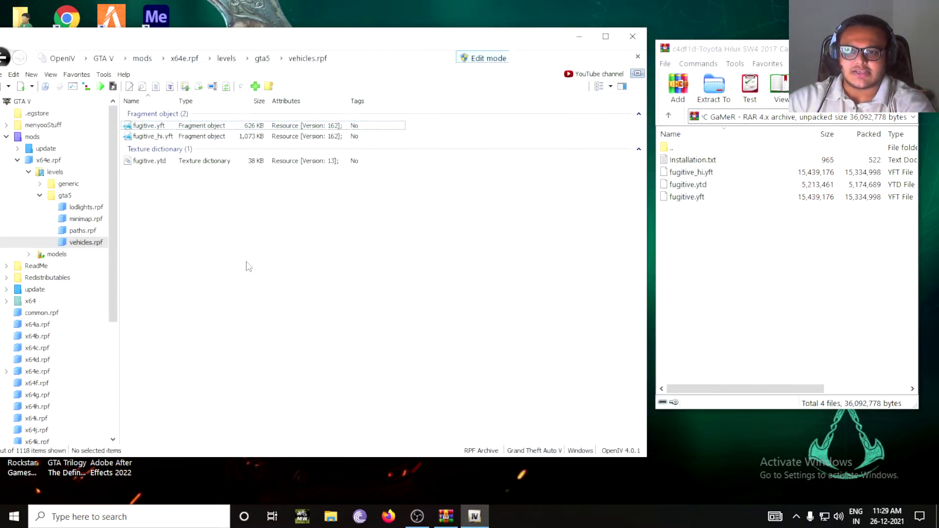
Open the GTMODS folder on drive D and place its restored window beside OpenIV.
drag(44, 36, 104, 64)
double_click(33, 92)
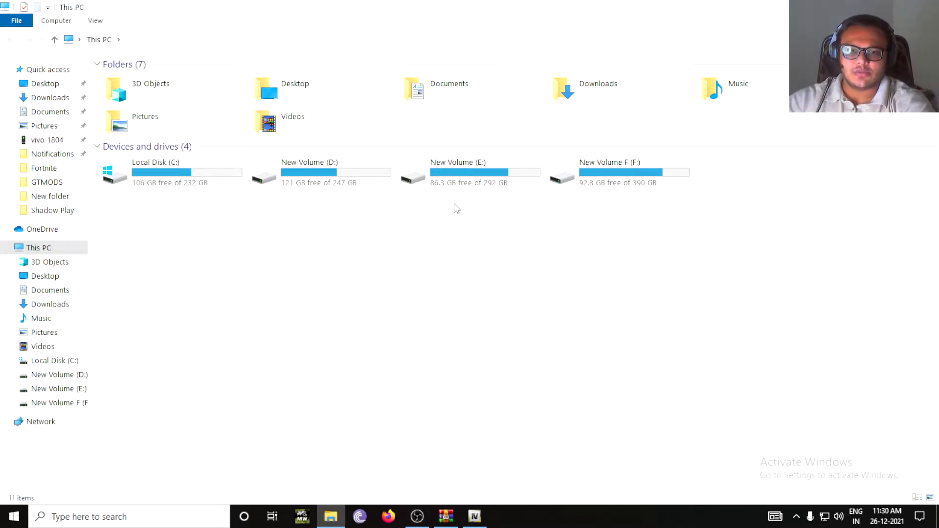
double_click(356, 189)
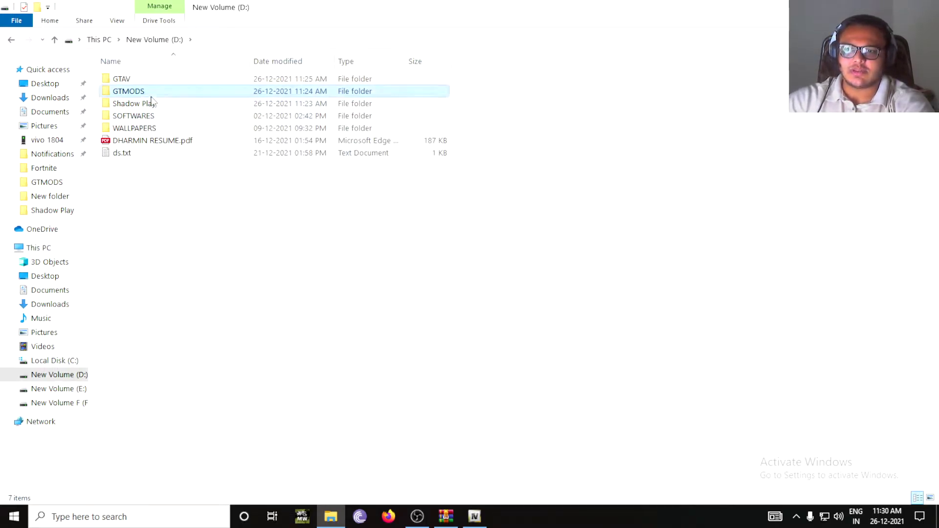
double_click(149, 94)
double_click(372, 7)
drag(219, 25, 751, 28)
Copy the original fugitive.yft, fugitive_hi.yft and fugitive.ytd from vehicles.rpf into the GTMODS folder.
click(259, 214)
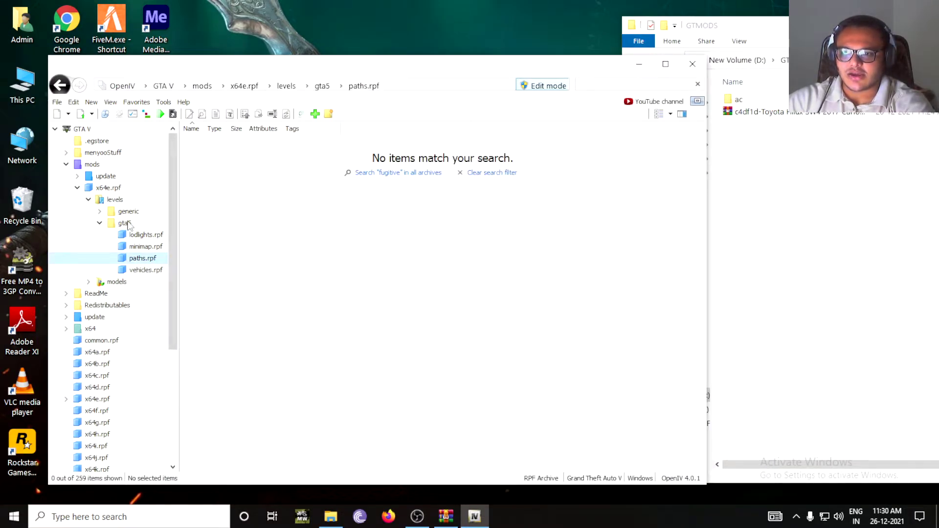
click(146, 270)
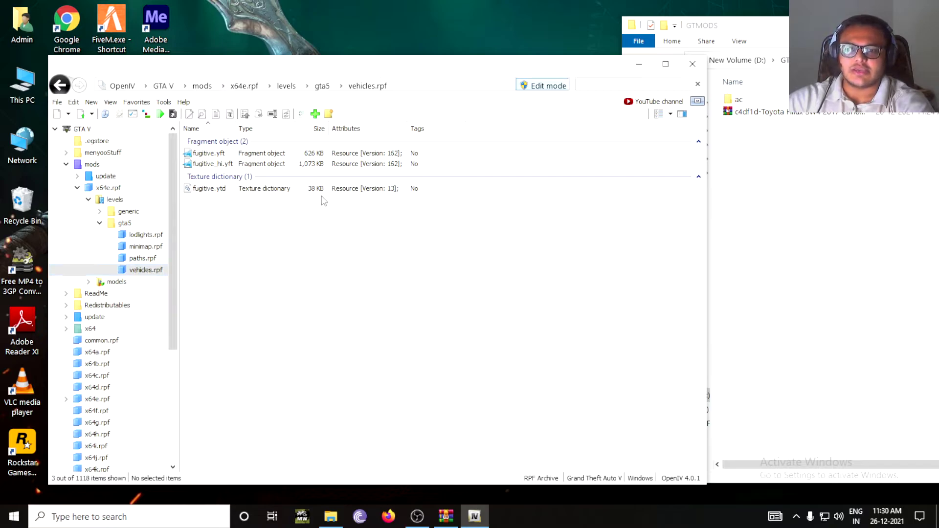
drag(232, 177, 204, 162)
drag(214, 246, 788, 262)
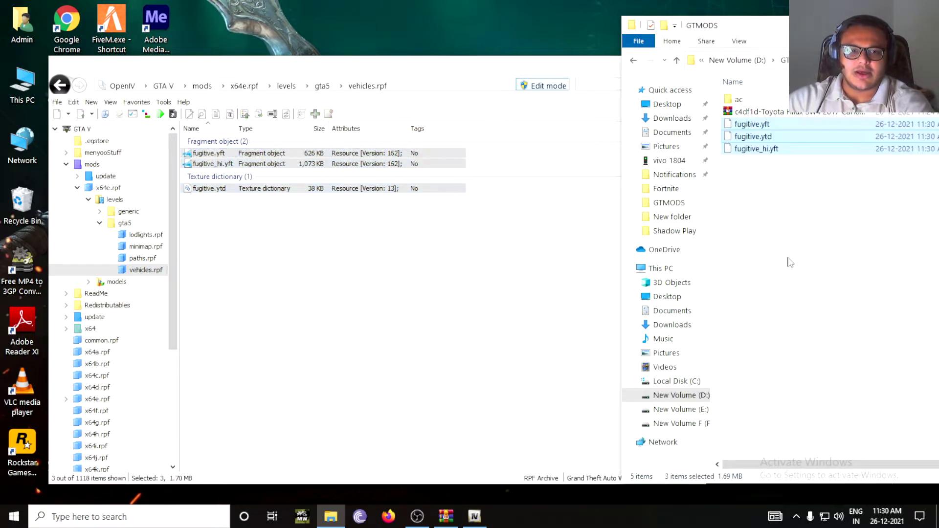
Close the GTMODS folder and replace the originals in vehicles.rpf with the mod archive's fugitive_hi.yft, fugitive.ytd and fugitive.yft.
drag(846, 25, 763, 23)
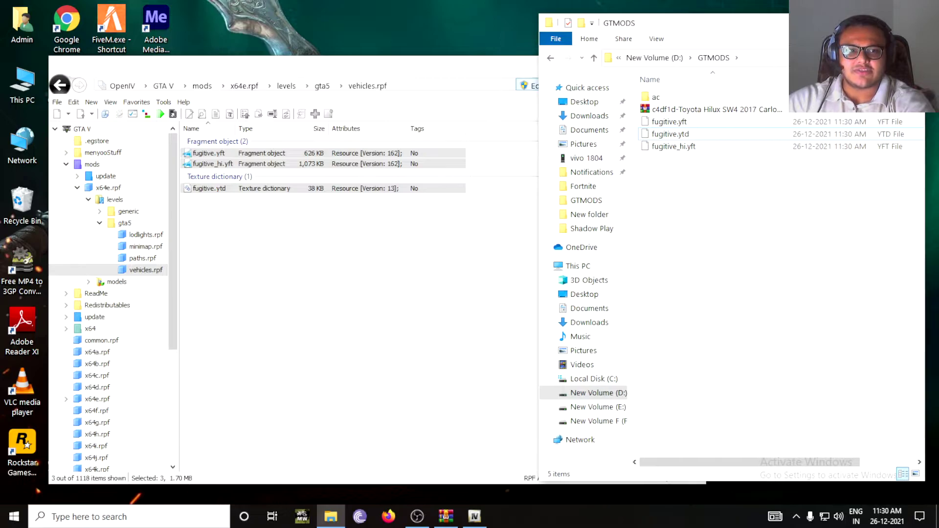
key(alt+F4)
click(771, 149)
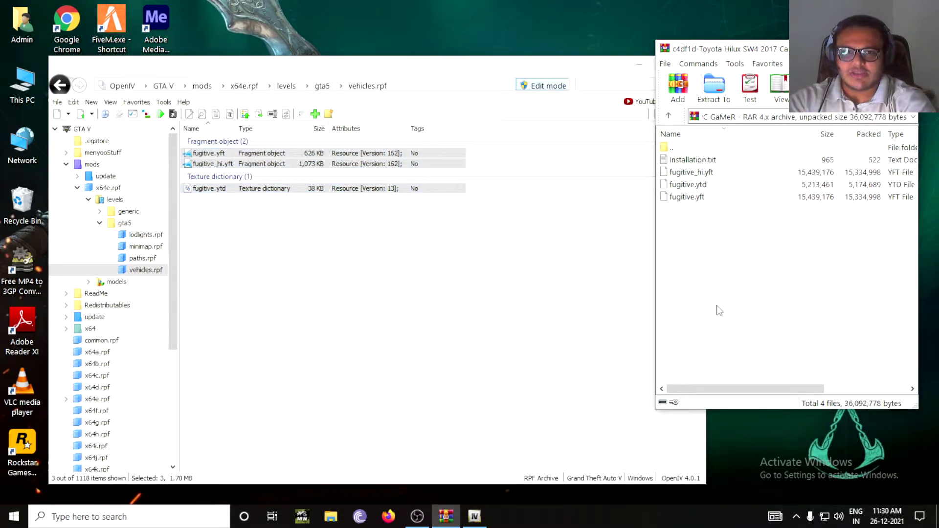
click(473, 323)
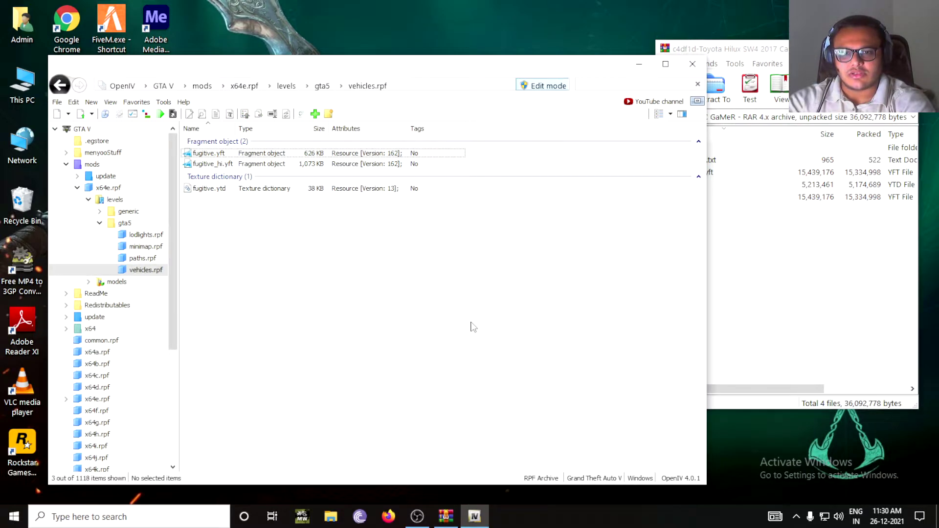
click(751, 280)
drag(727, 231, 690, 173)
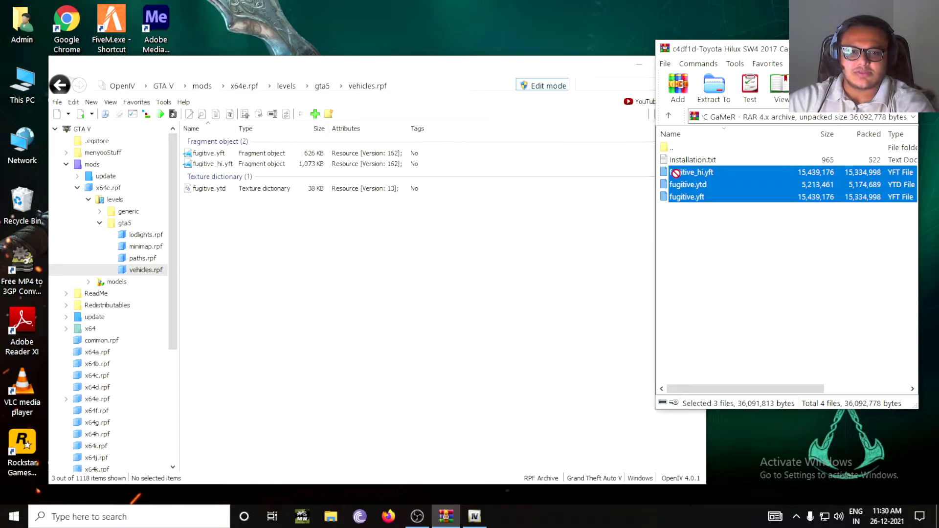
drag(474, 226, 471, 226)
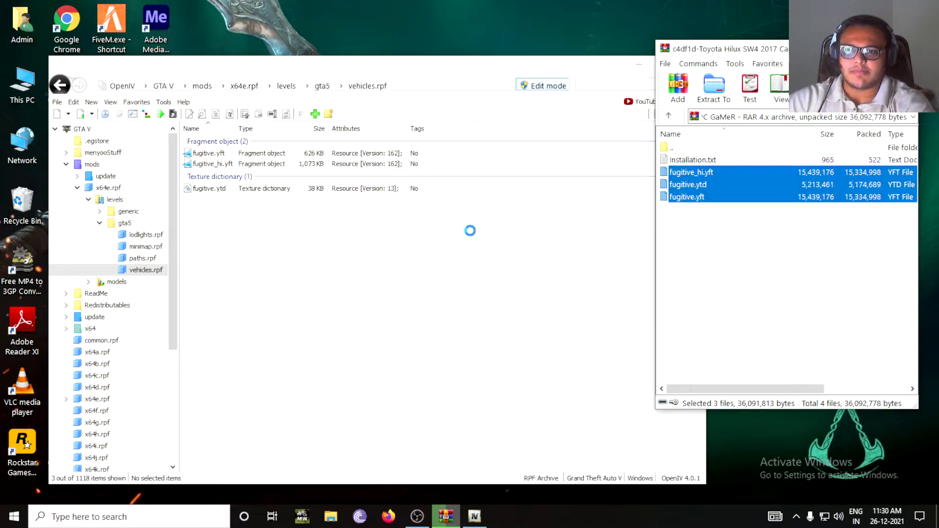
Preview the replaced fugitive.yft model from the front and rear, and close the model viewer and OpenIV.
click(219, 154)
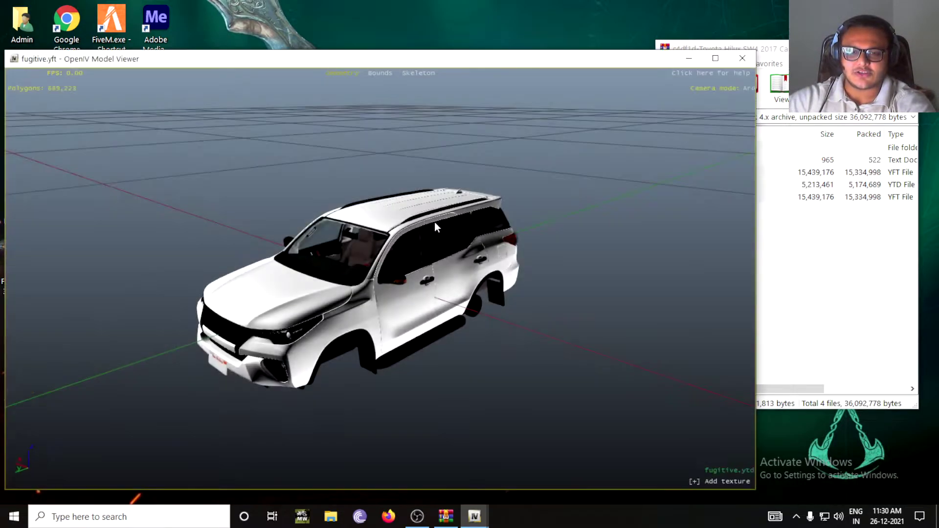
drag(363, 301, 472, 238)
scroll(356, 273, up, 3)
drag(356, 274, 301, 314)
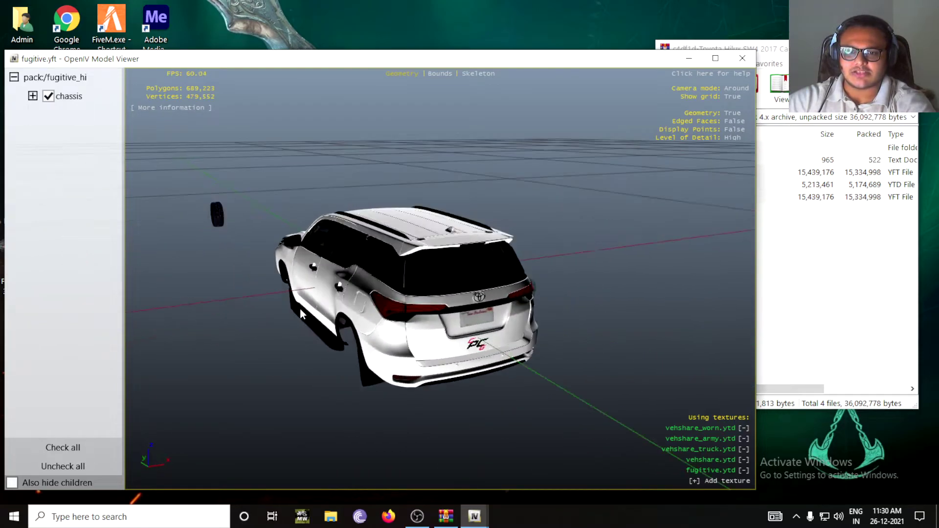
click(742, 60)
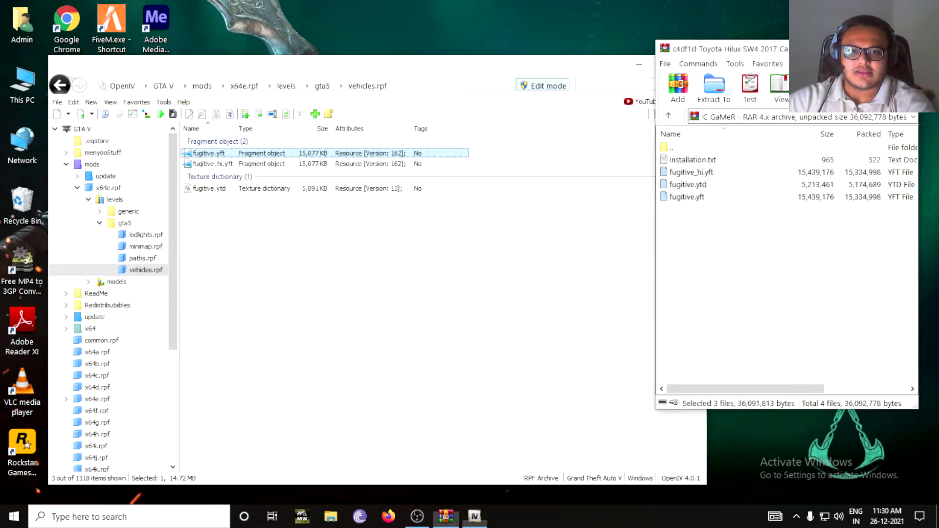
drag(422, 68, 587, 62)
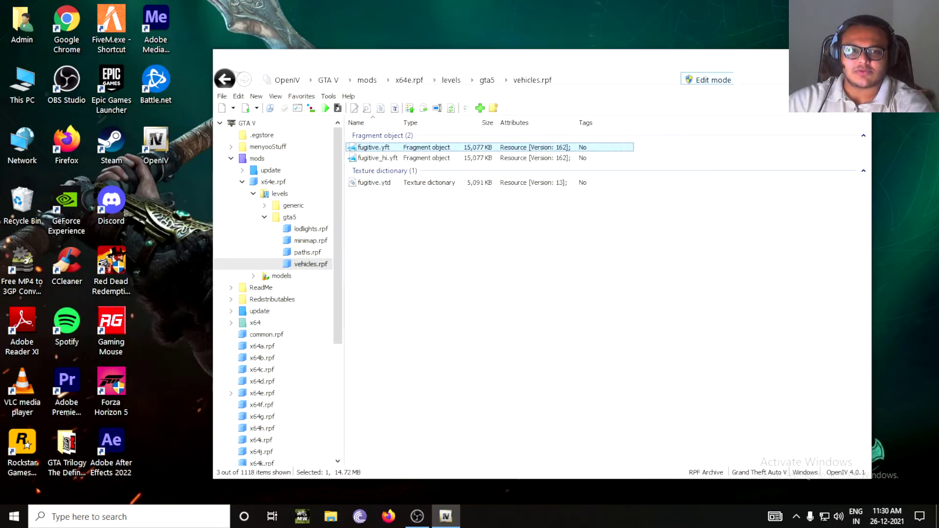
key(alt+F4)
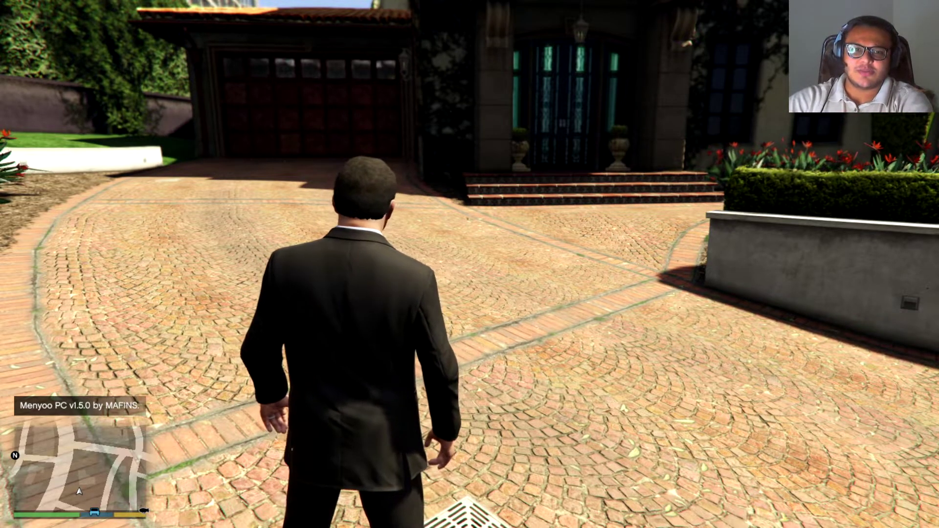
Switch to GTA V, spawn the vehicle model "fugitive" by name with Menyoo's vehicle spawner, and get into the car.
key(F8)
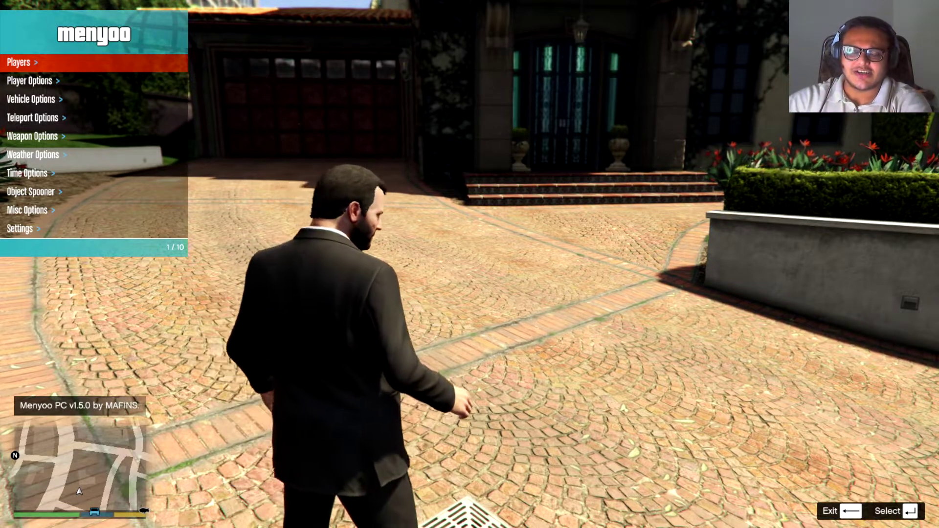
key(Down)
key(Down)
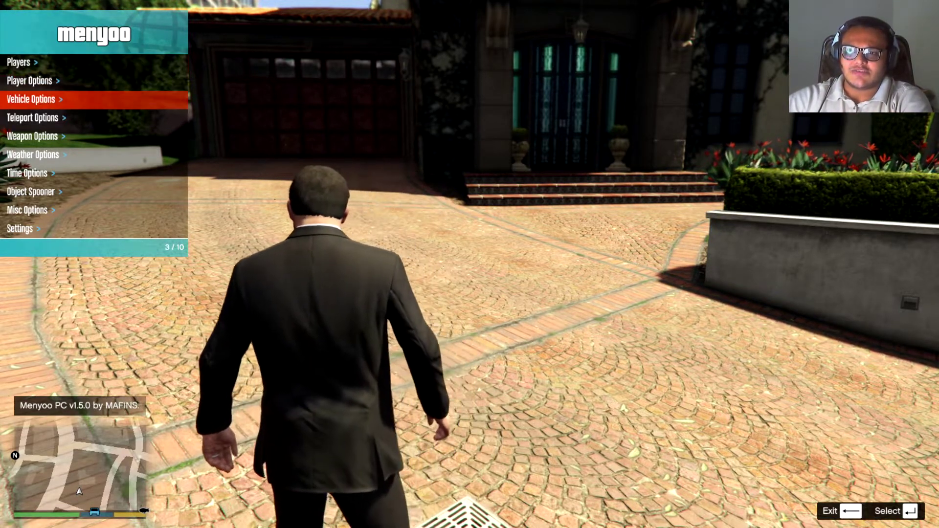
key(Return)
key(Down)
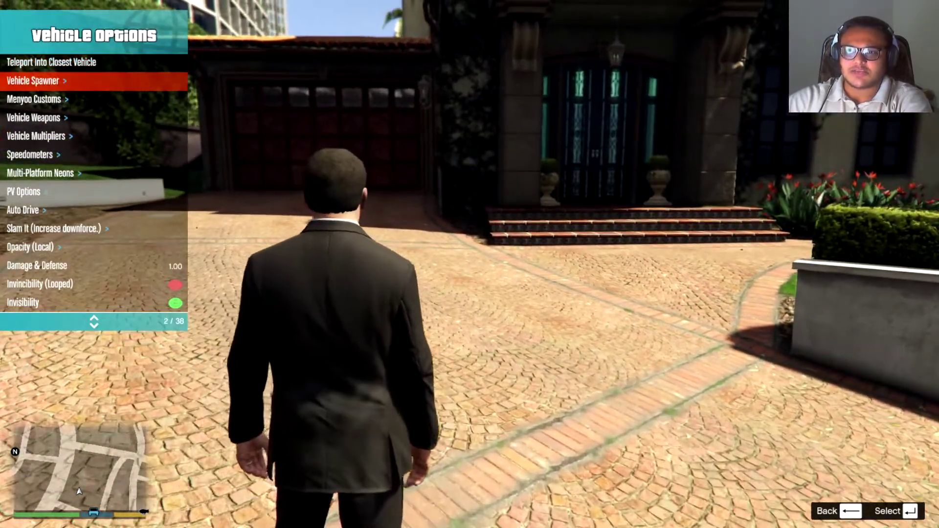
key(Return)
key(Up)
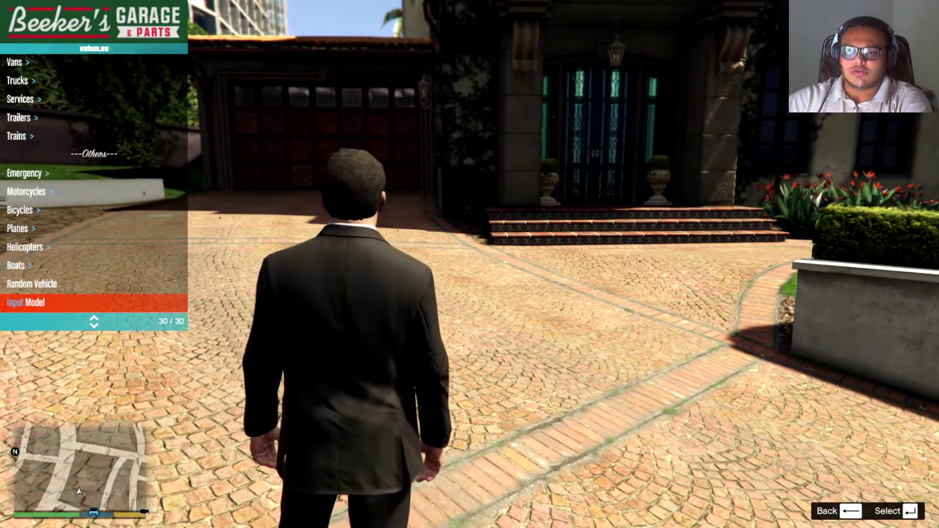
key(Return)
text(fugitive)
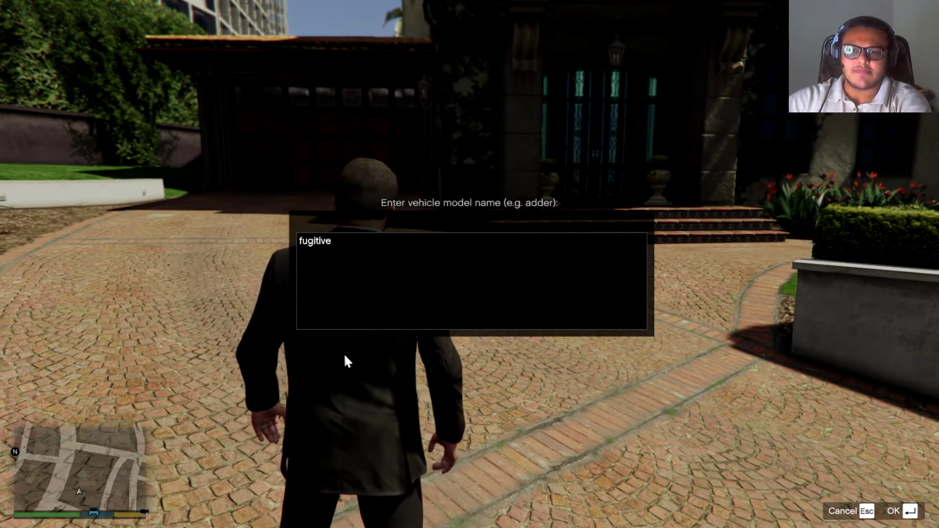
key(Return)
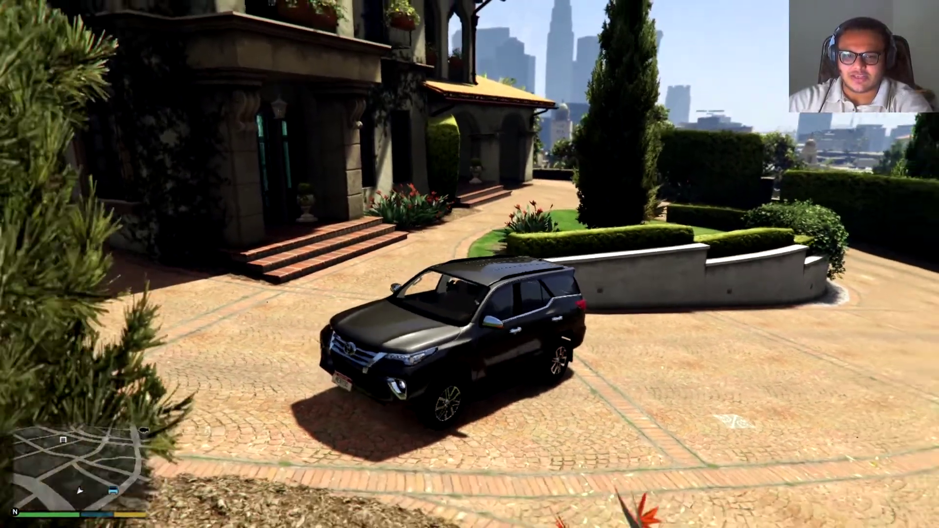
key(f)
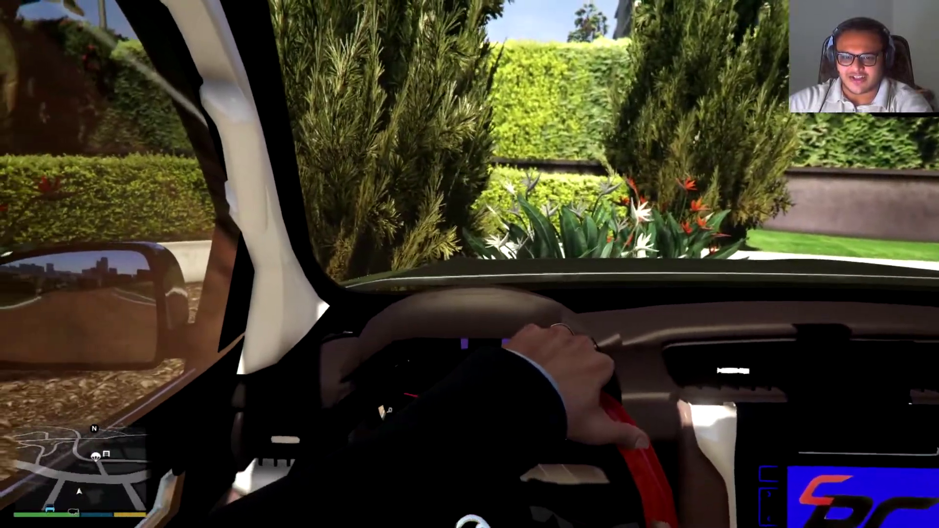